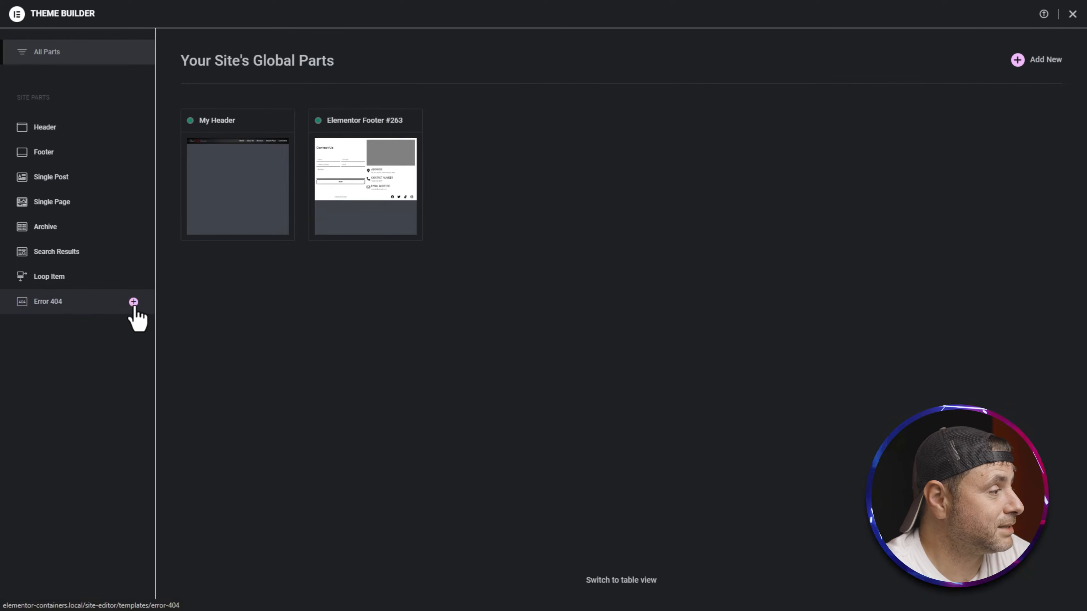
Step: Create a new Error 404 template in the Theme Builder and dismiss the block library after browsing the 404 page designs
click(70, 301)
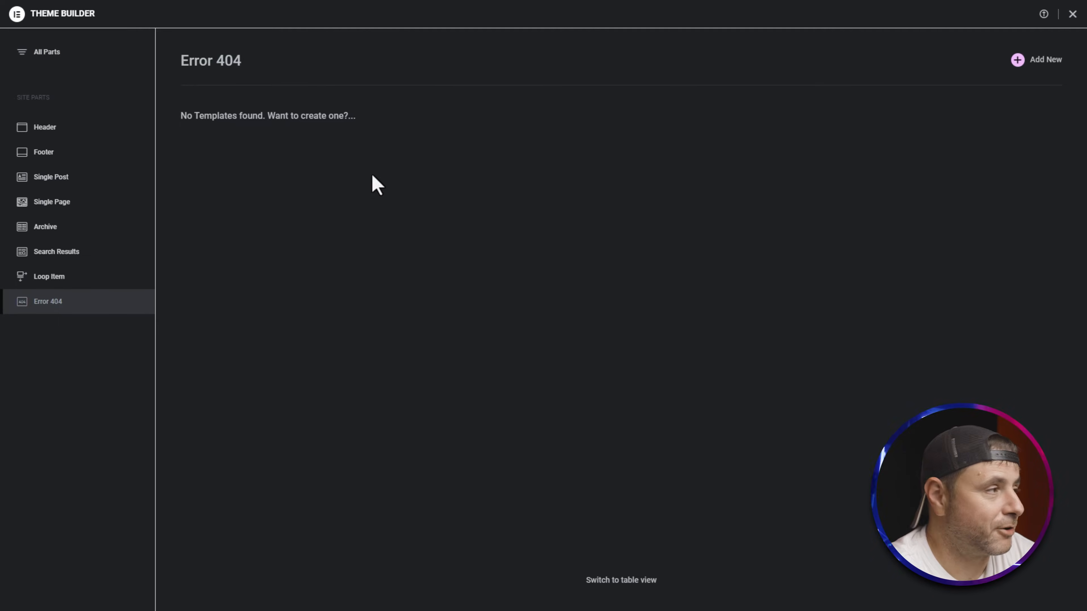
click(1040, 63)
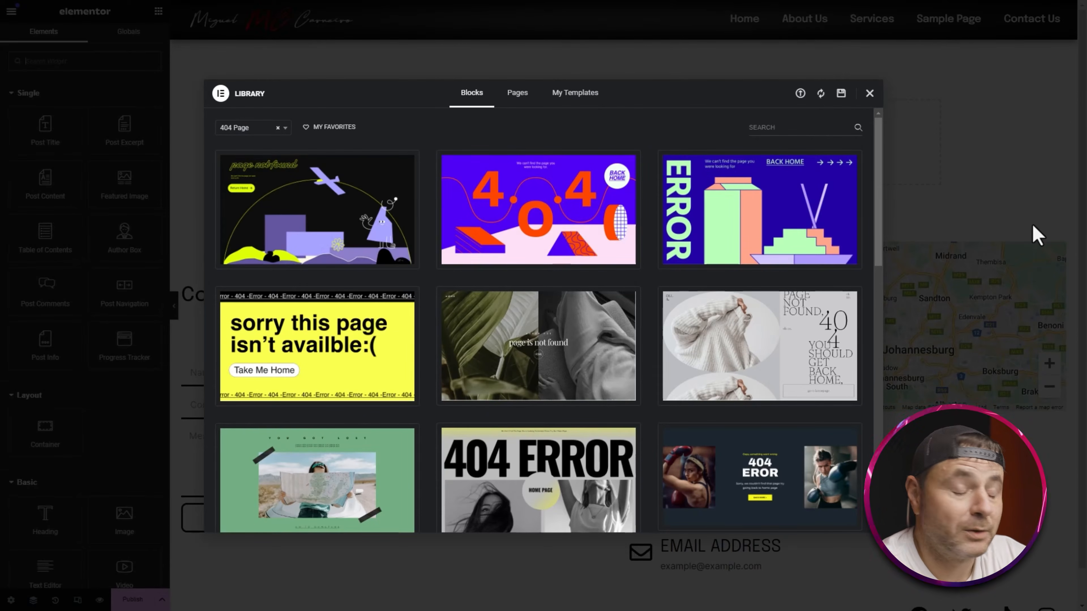
scroll(594, 316, down, 4)
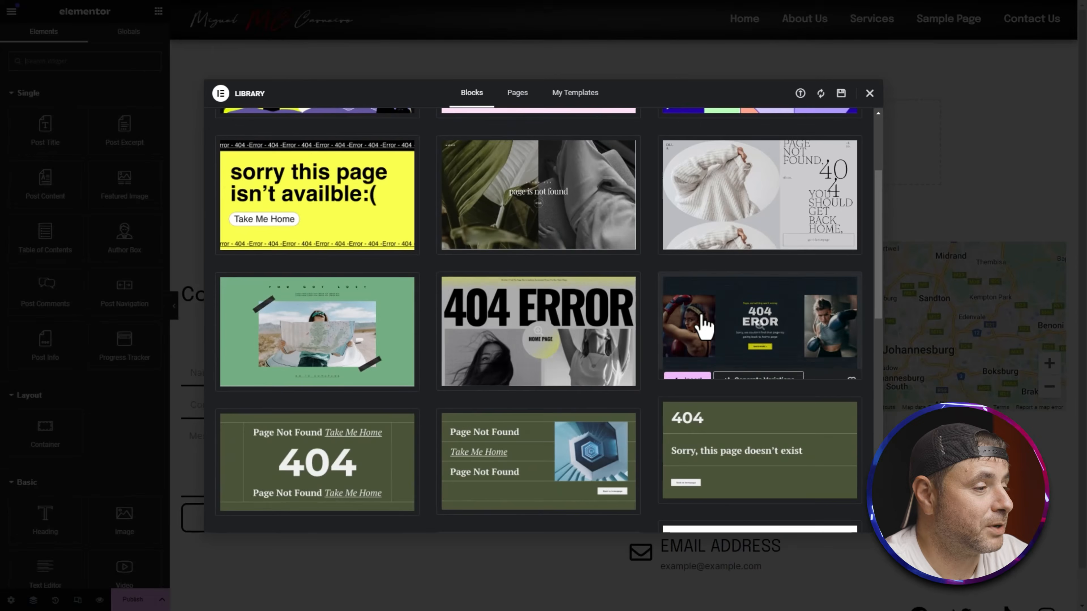
scroll(492, 463, down, 2)
scroll(772, 432, up, 6)
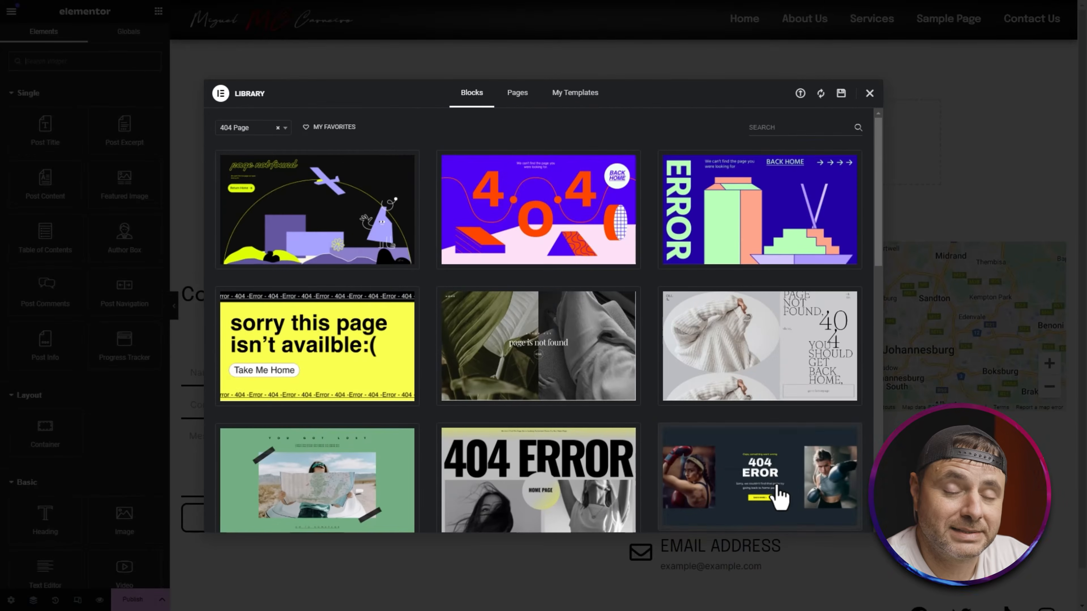
mouse_move(779, 497)
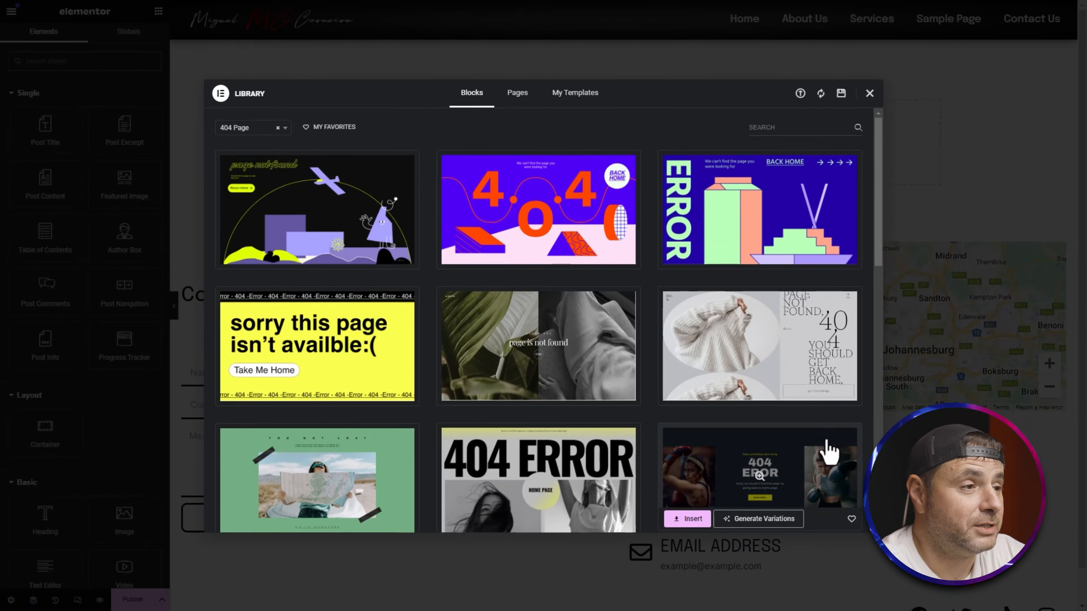
click(870, 92)
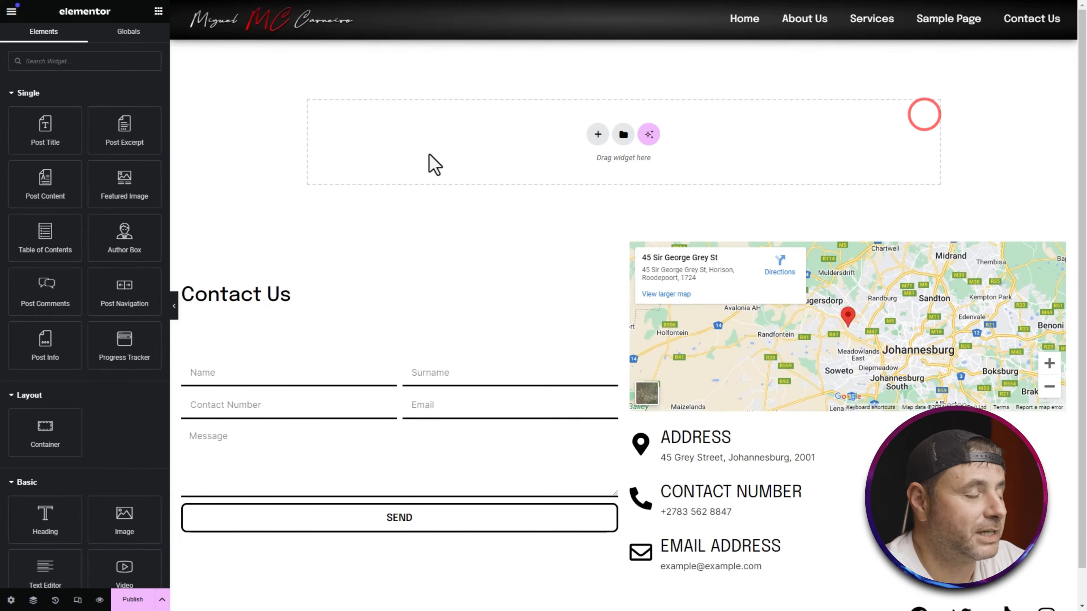
Step: Add a container with two equal columns, set its content width to Full Width and align its items to the center
click(598, 134)
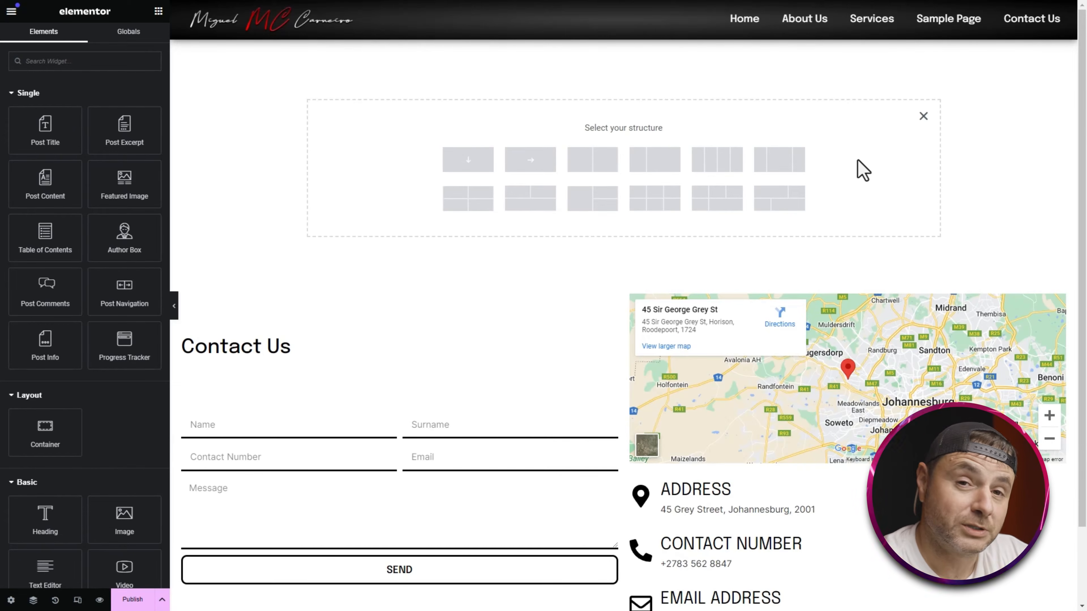
click(605, 159)
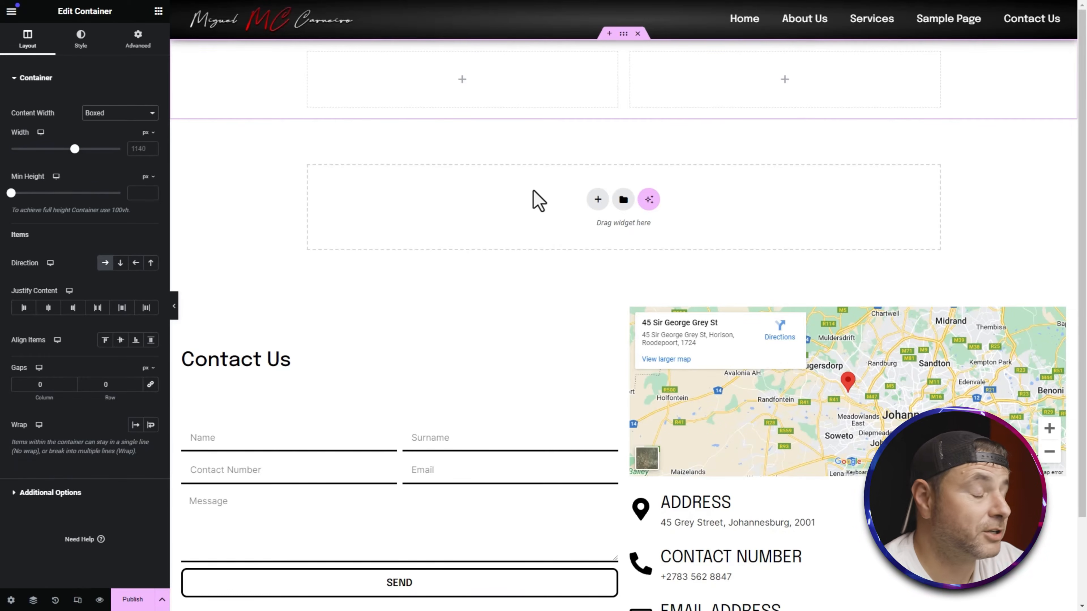
click(112, 113)
click(107, 133)
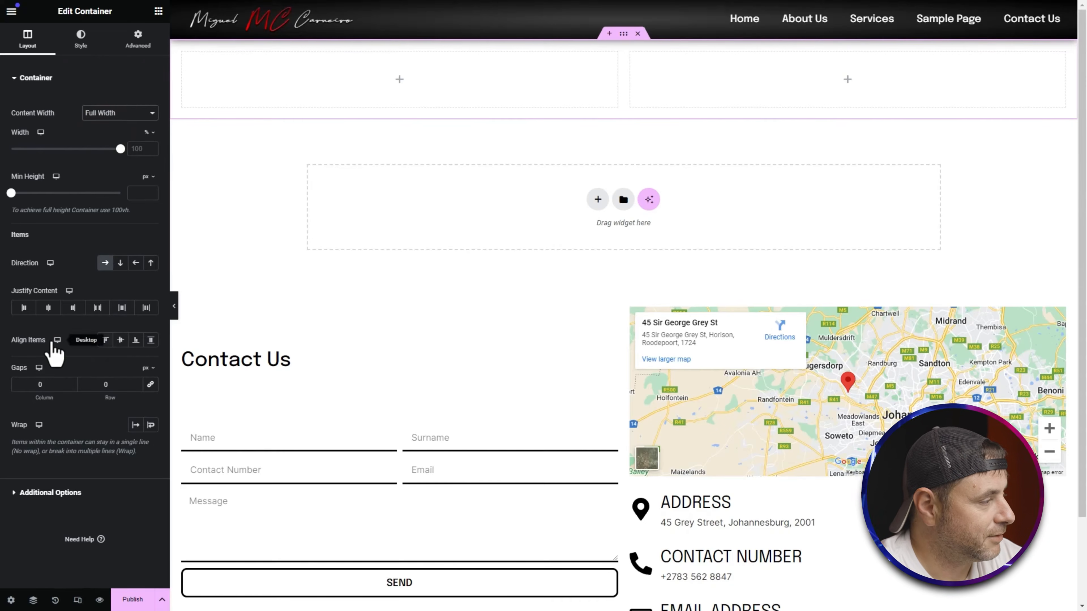
click(120, 340)
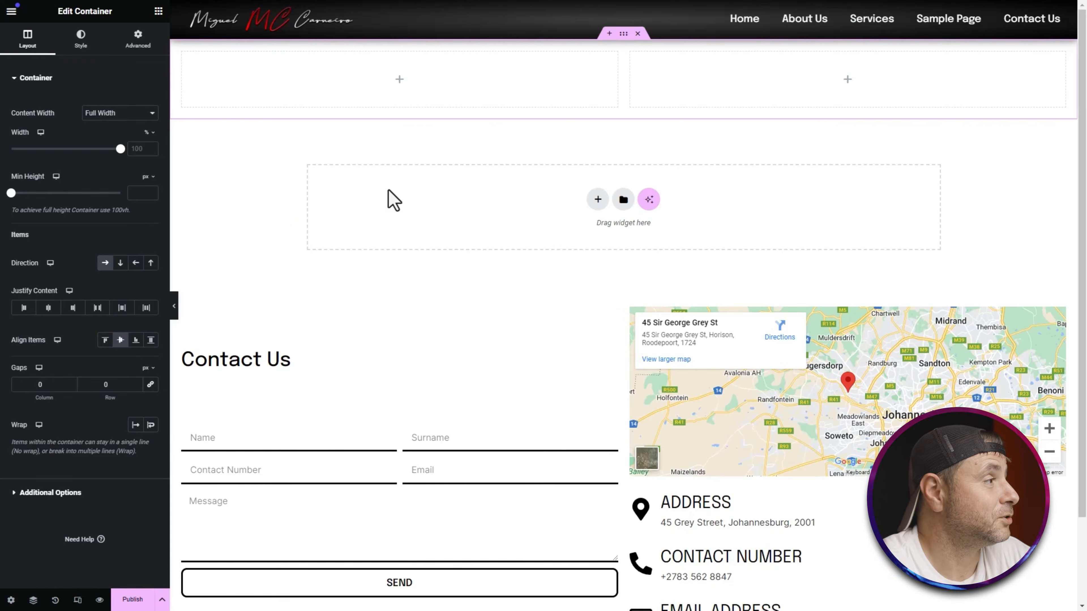
Step: Place an Image widget in the first column of the container
click(159, 13)
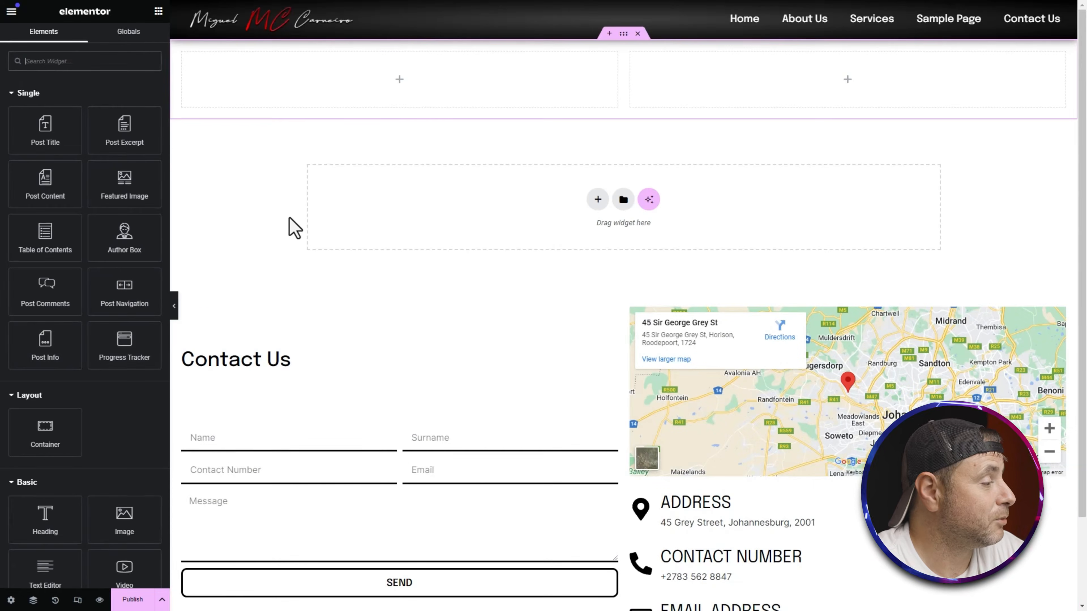
scroll(189, 274, down, 2)
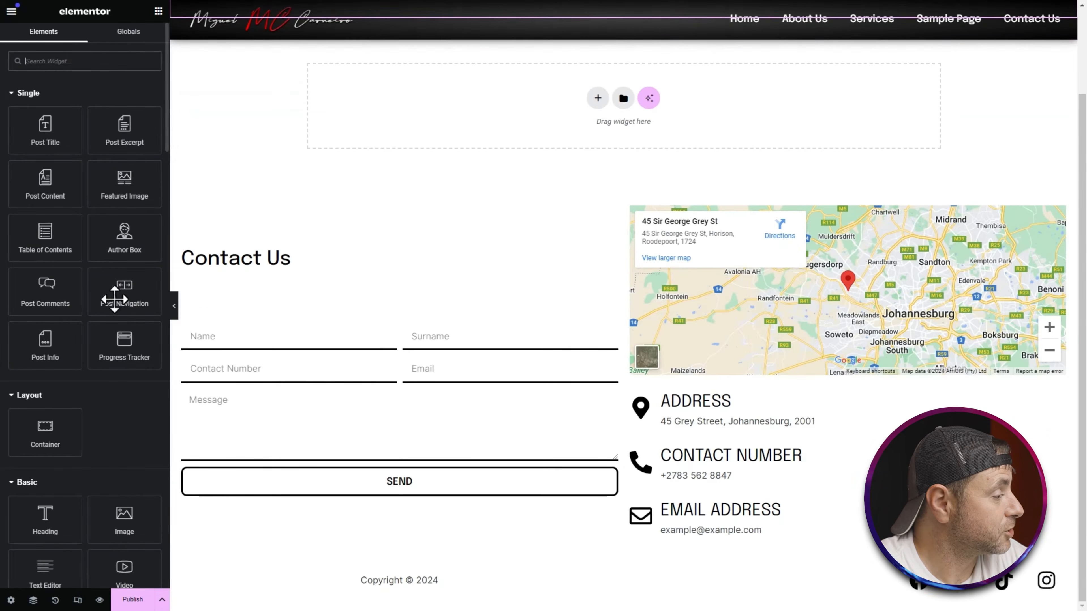
scroll(116, 506, down, 3)
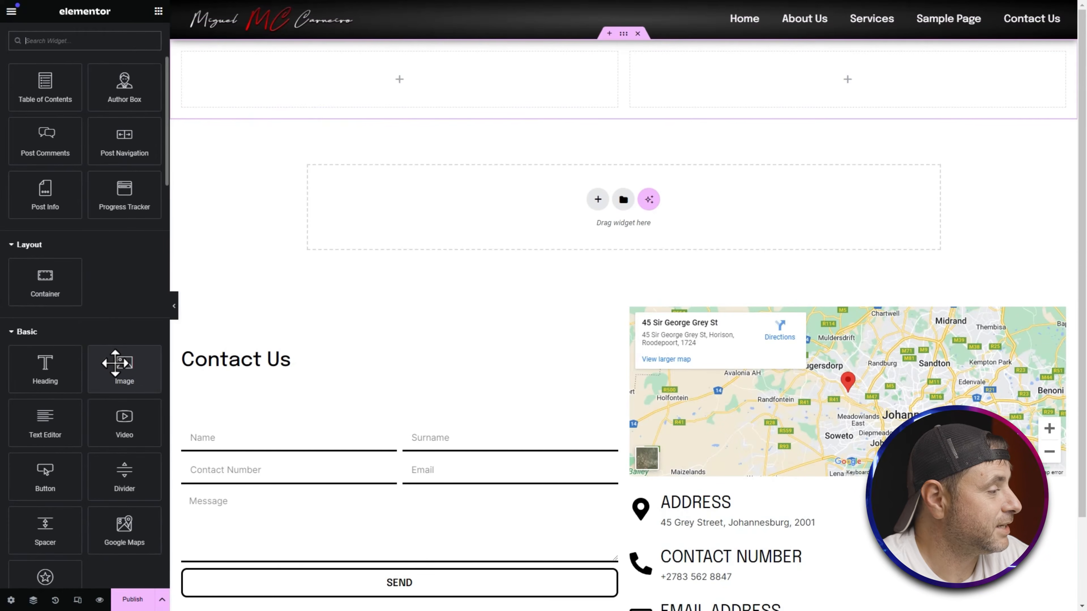
drag(110, 348, 400, 84)
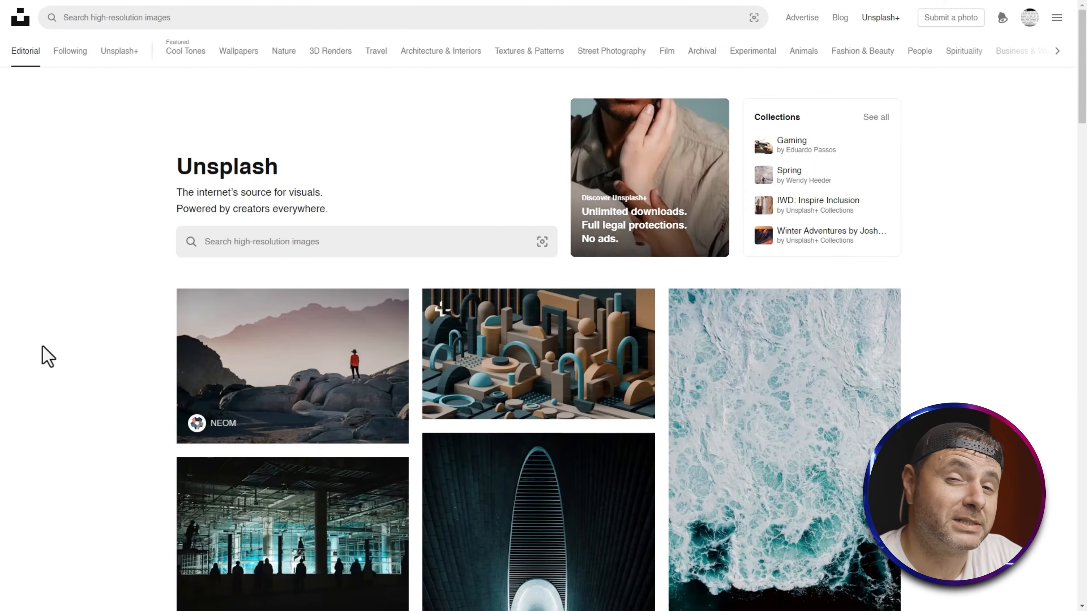
Step: Switch to Unsplash, search for "404" and pick the photo of the cassette with tangled tape
click(336, 244)
text(404)
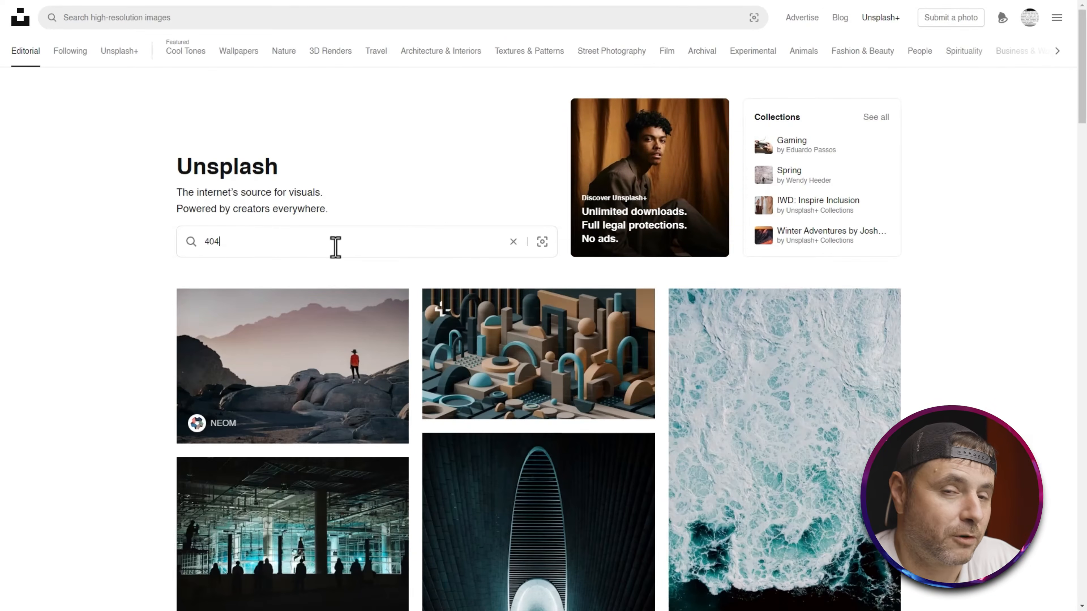
key(Return)
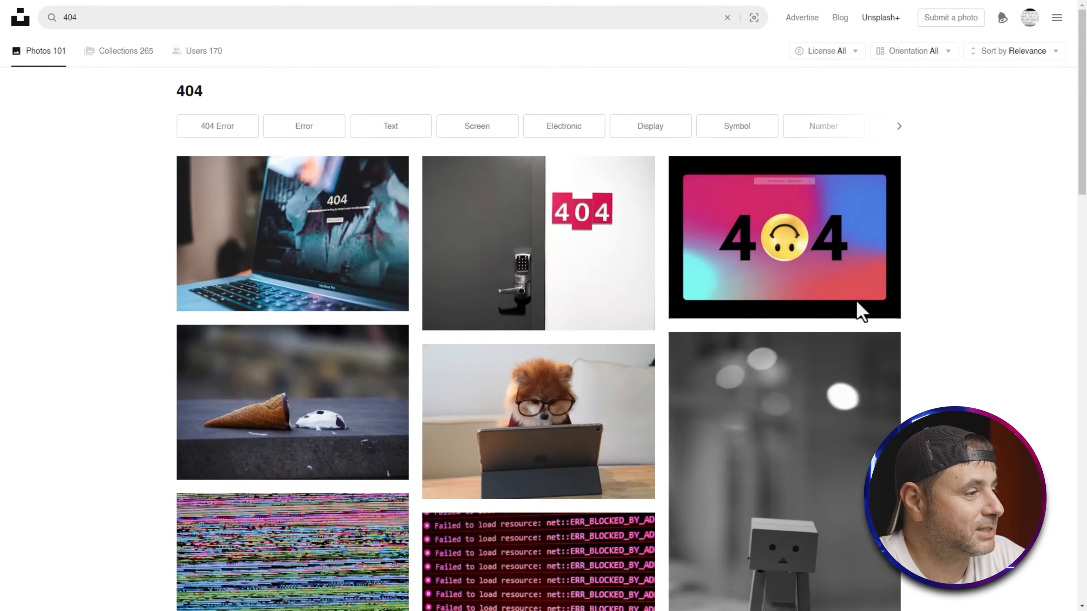
scroll(966, 396, down, 5)
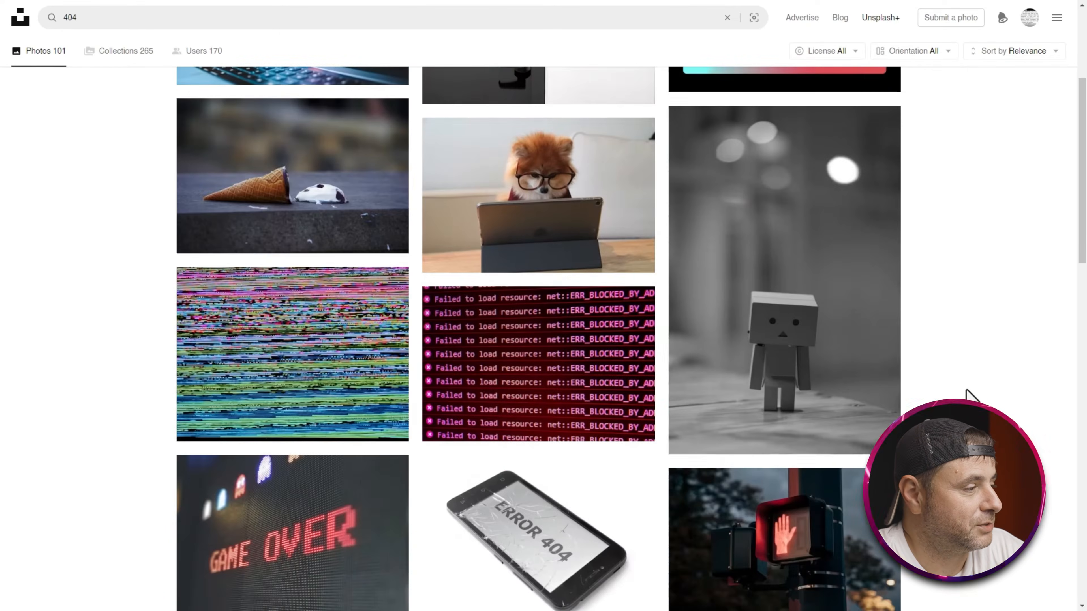
scroll(1019, 341, down, 10)
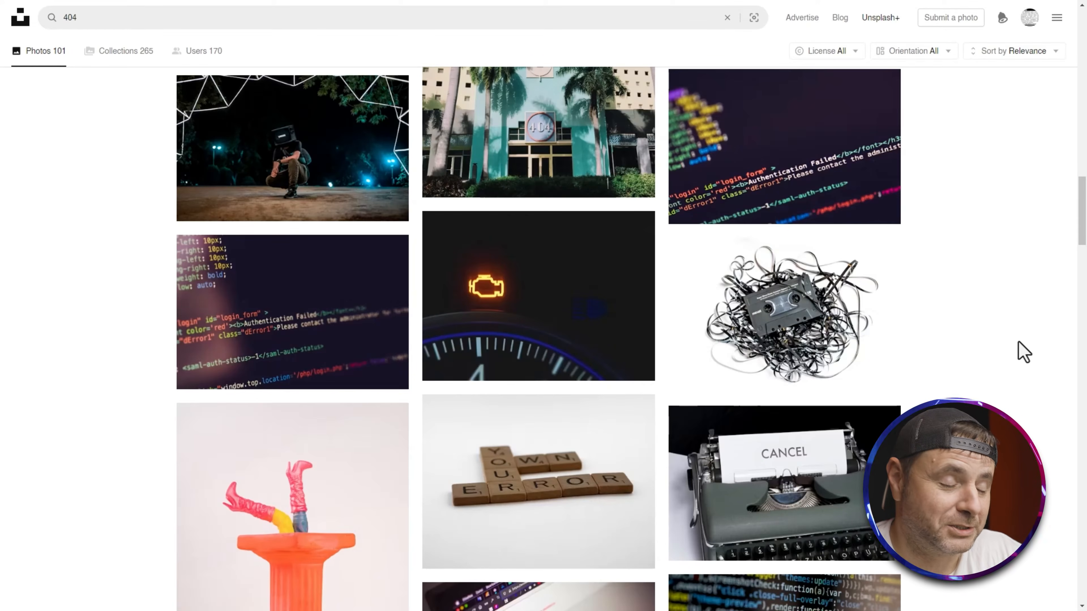
click(811, 329)
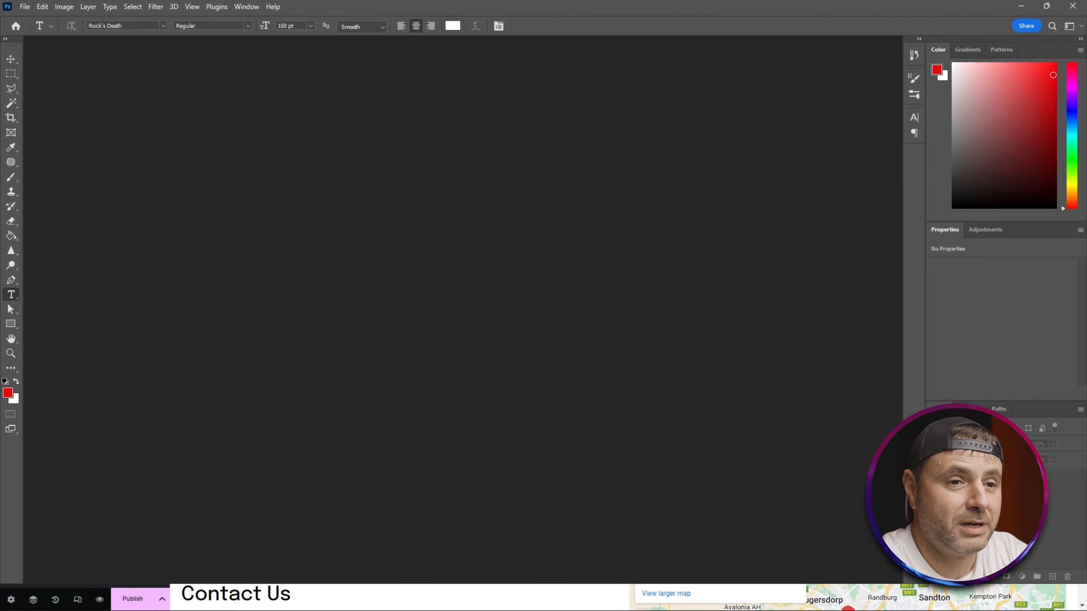
Step: Open the downloaded cassette photo in Photoshop, resize it to 1980 pixels wide and save it
drag(945, 291, 347, 220)
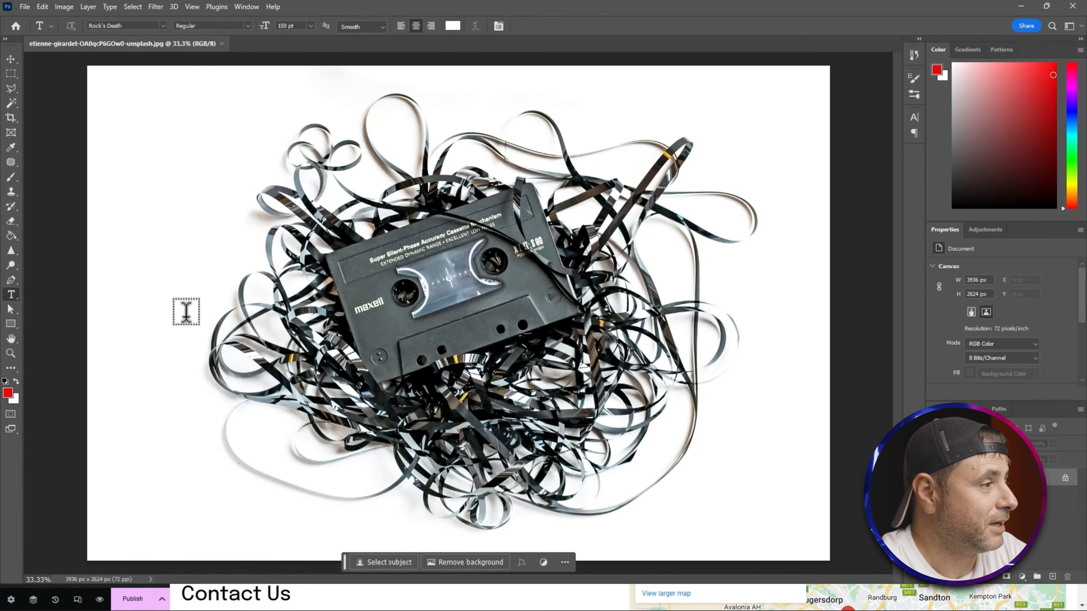
click(67, 7)
click(75, 93)
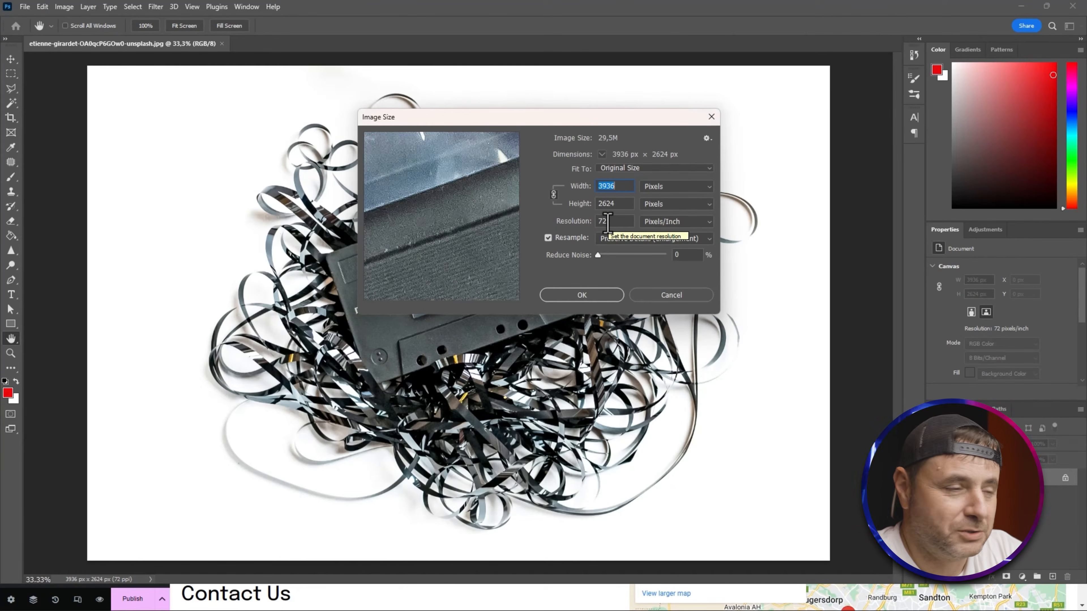
text(1980)
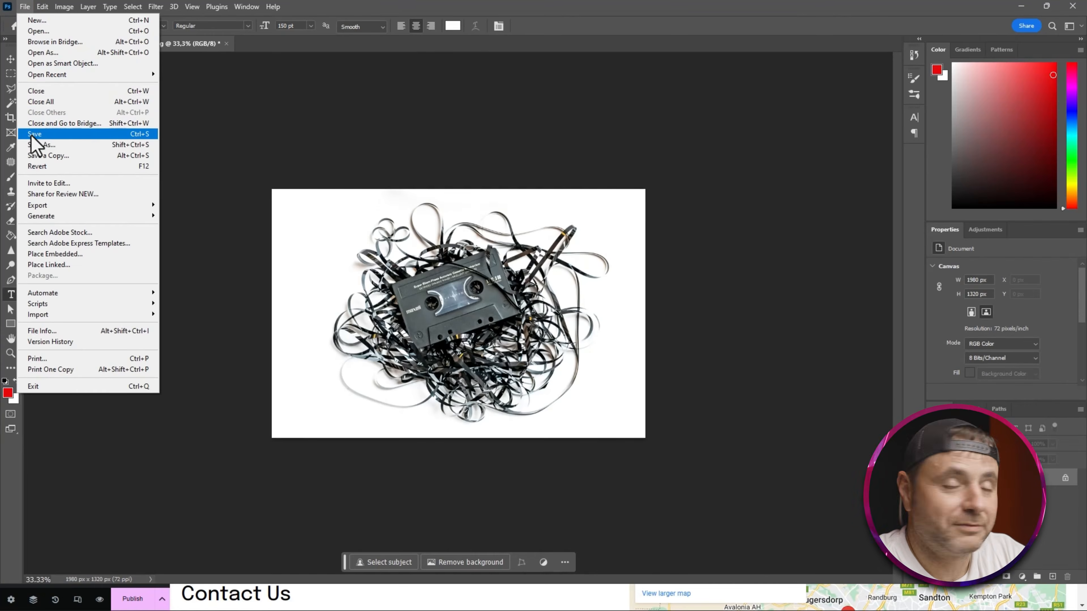
click(32, 134)
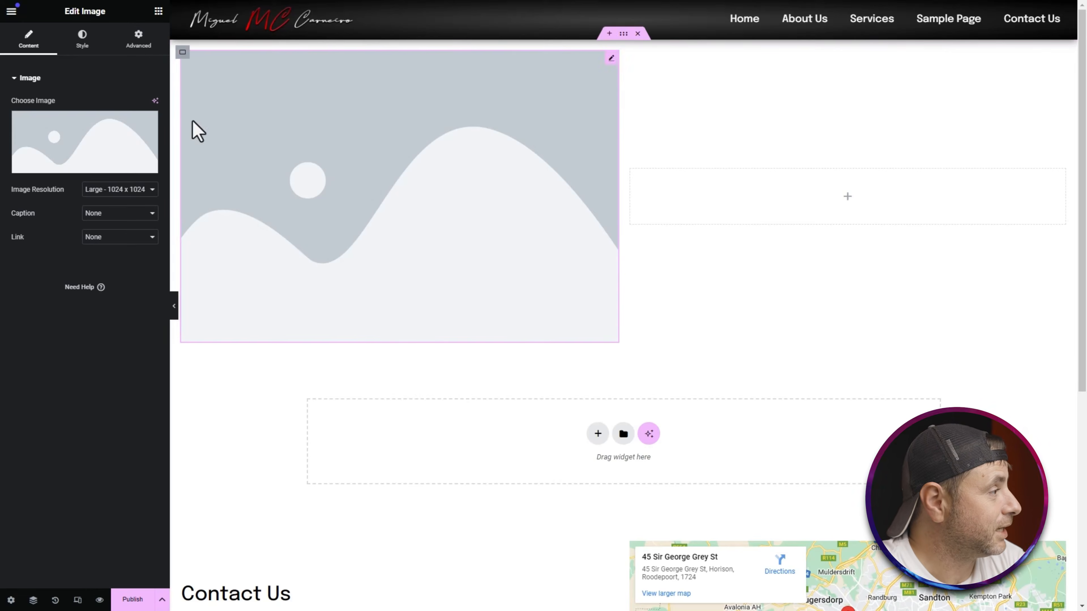
Step: Back in Elementor, upload the resized cassette photo to the media library and select it for the Image widget
click(50, 152)
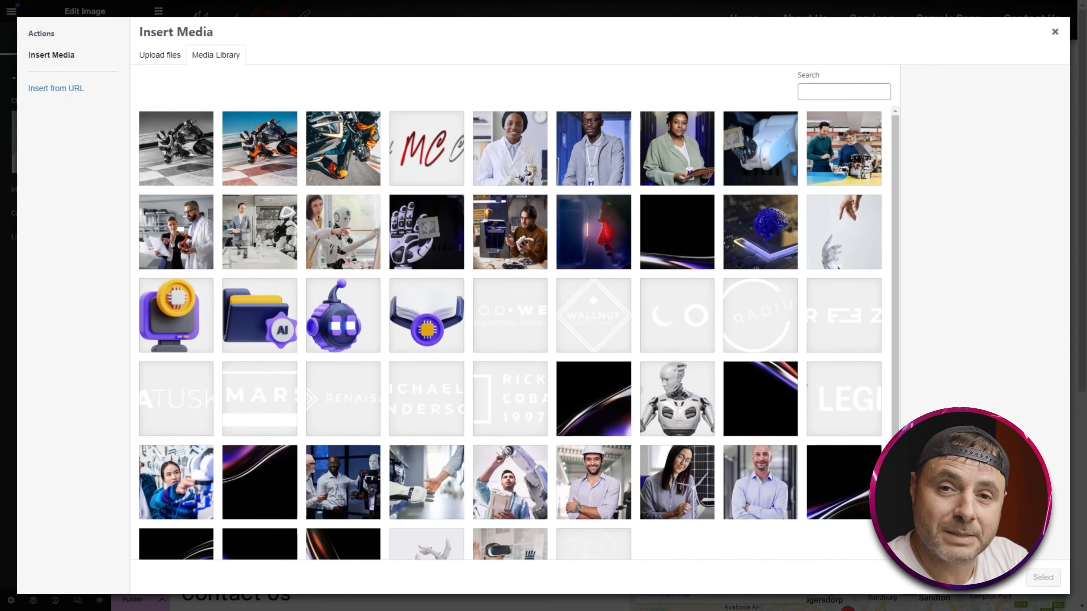
drag(880, 436, 262, 359)
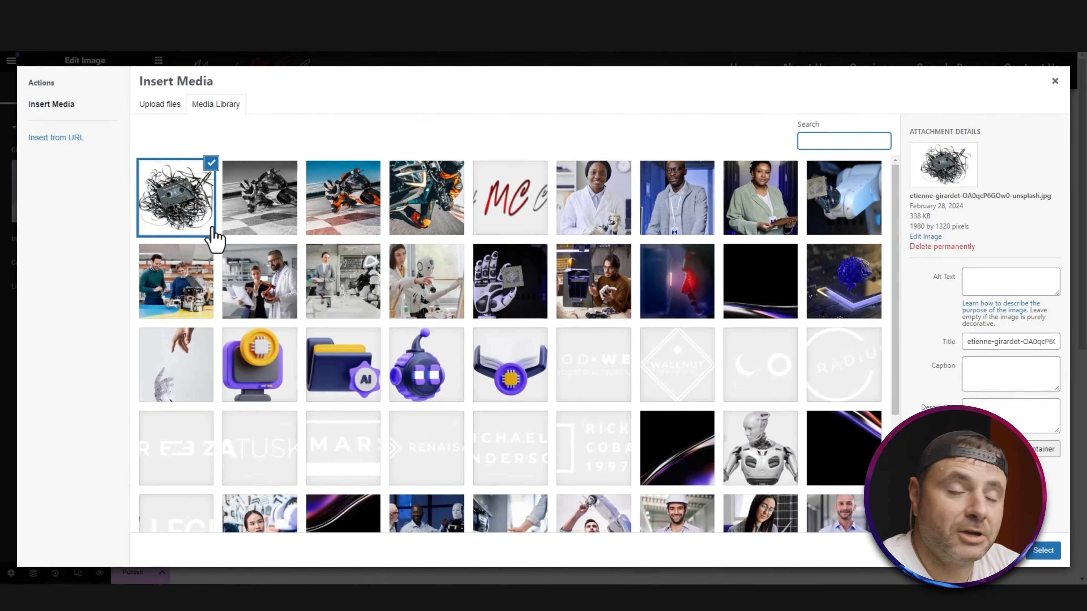
click(1038, 552)
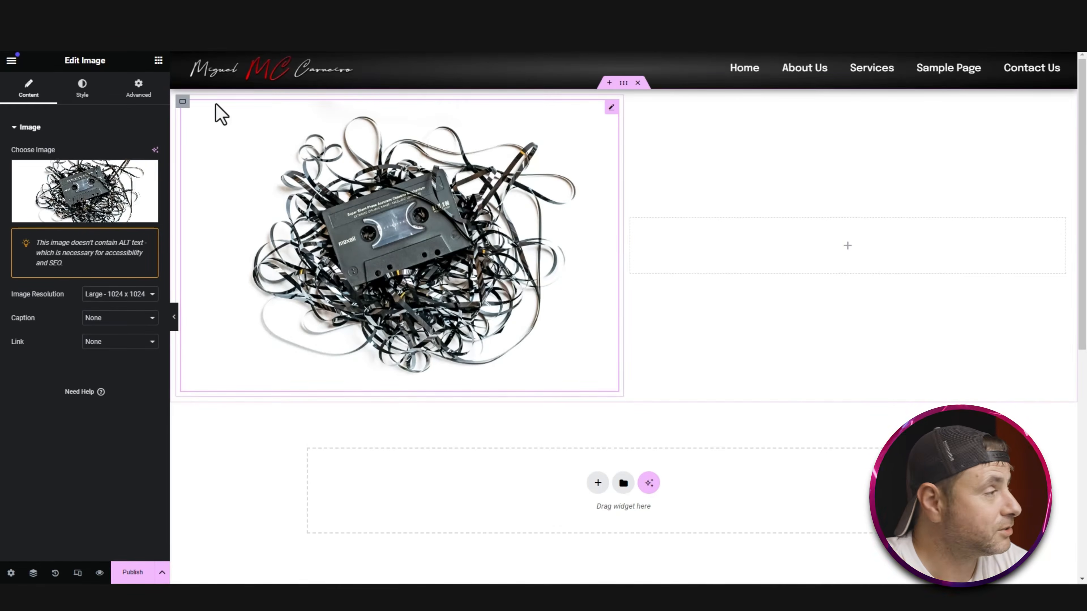
Step: Place a Heading widget in the empty second column beside the cassette image
click(159, 61)
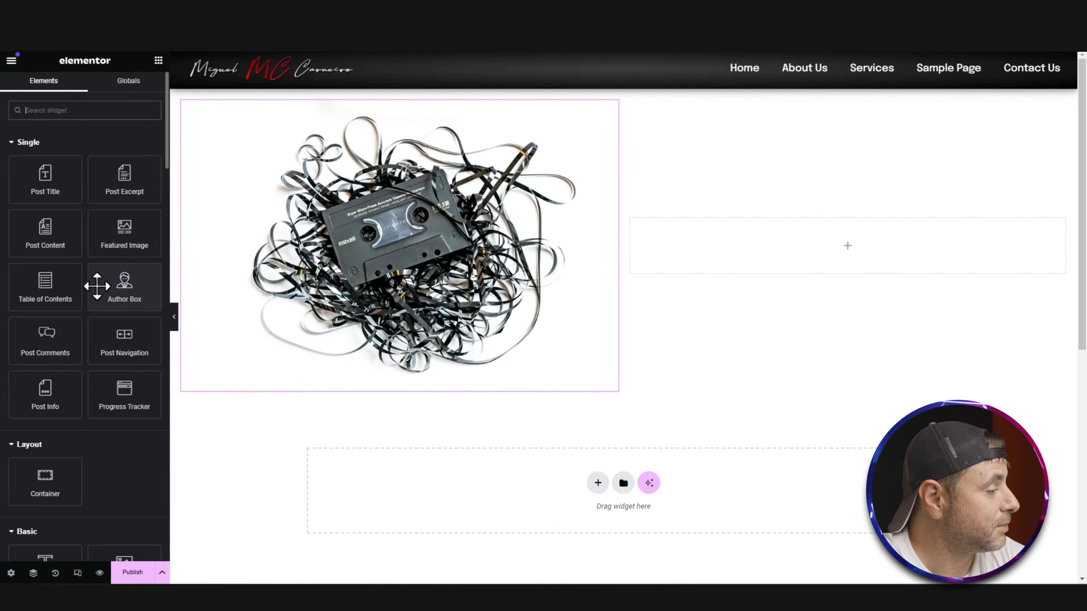
scroll(97, 284, down, 3)
drag(45, 418, 652, 433)
drag(857, 253, 858, 253)
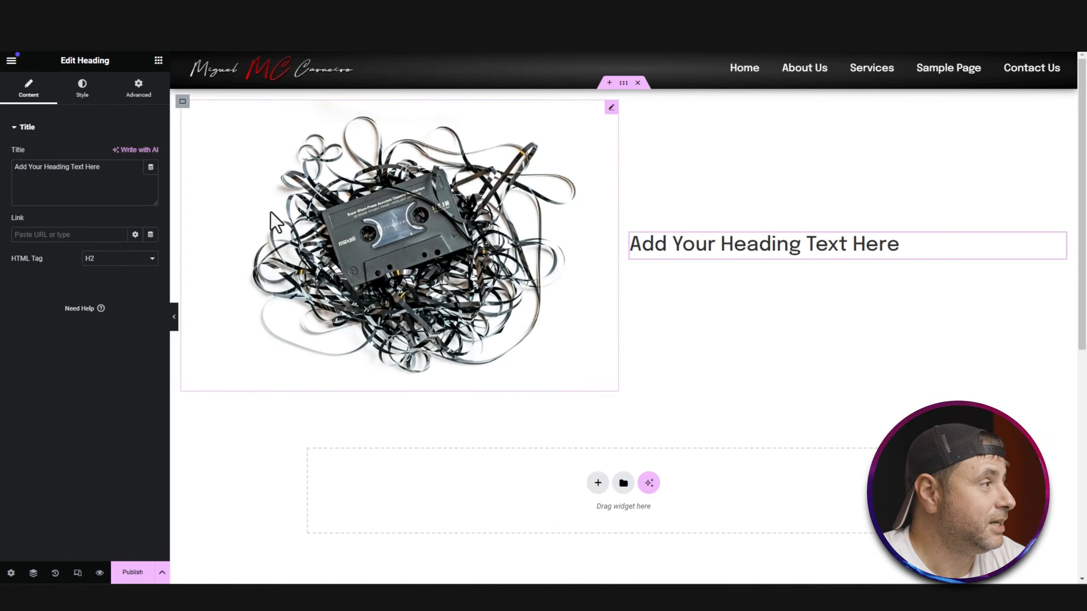
Step: Add a Button widget directly below the heading in the second column
click(157, 61)
scroll(97, 226, down, 3)
scroll(97, 231, down, 3)
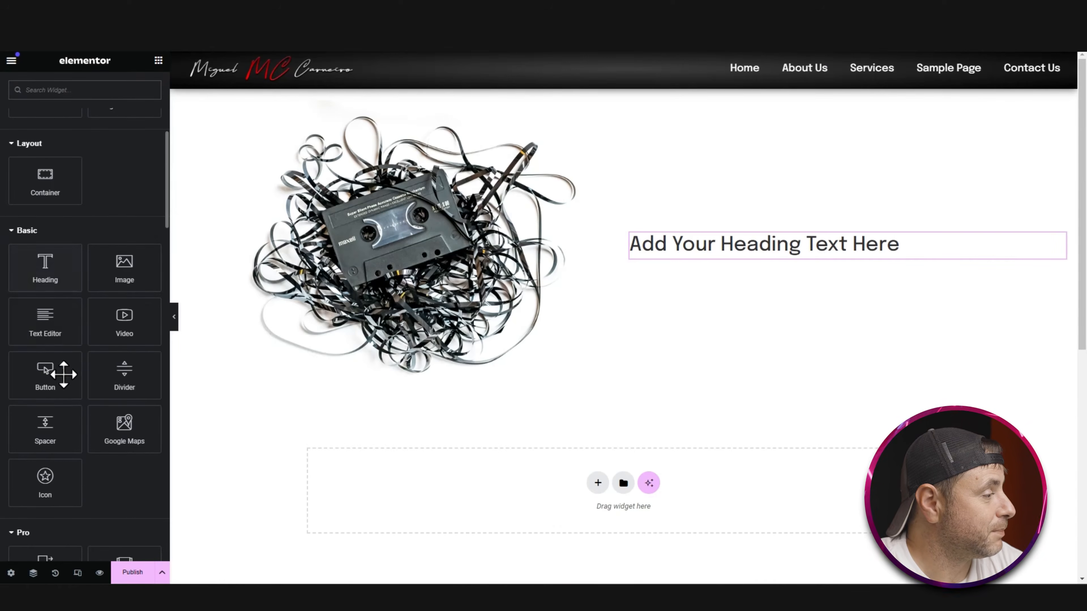
drag(41, 375, 755, 254)
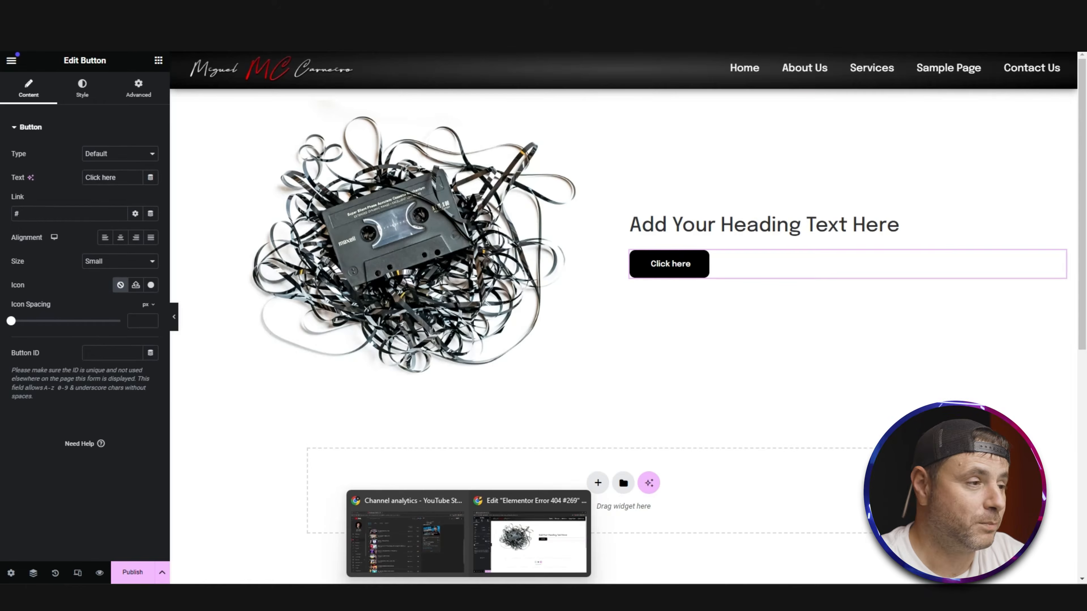
Step: Change the heading text to "Oh No!" and add a Text Editor widget between the heading and the button
click(894, 228)
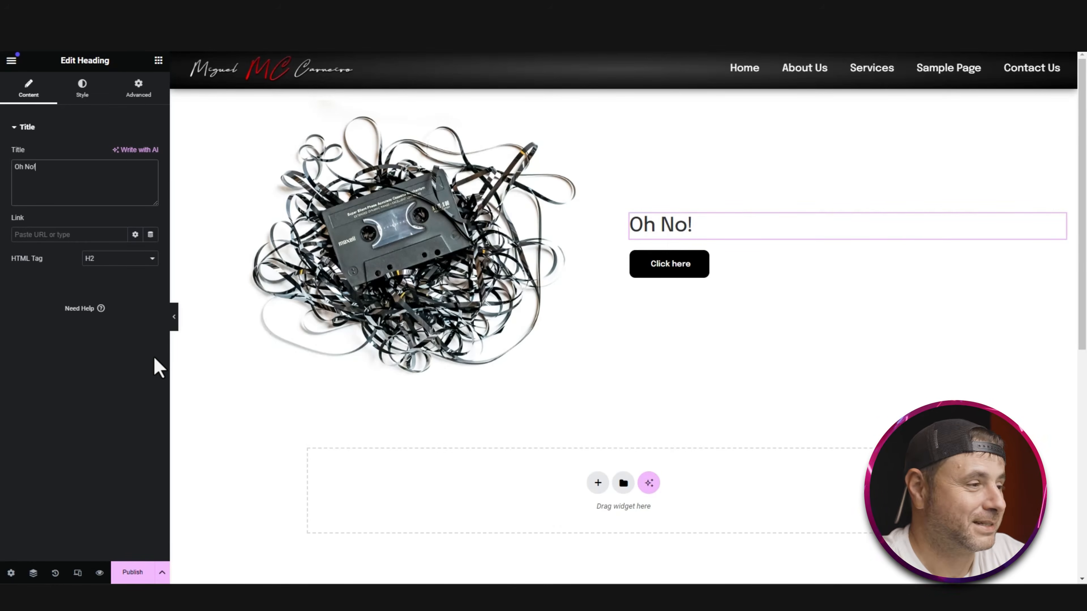
click(158, 60)
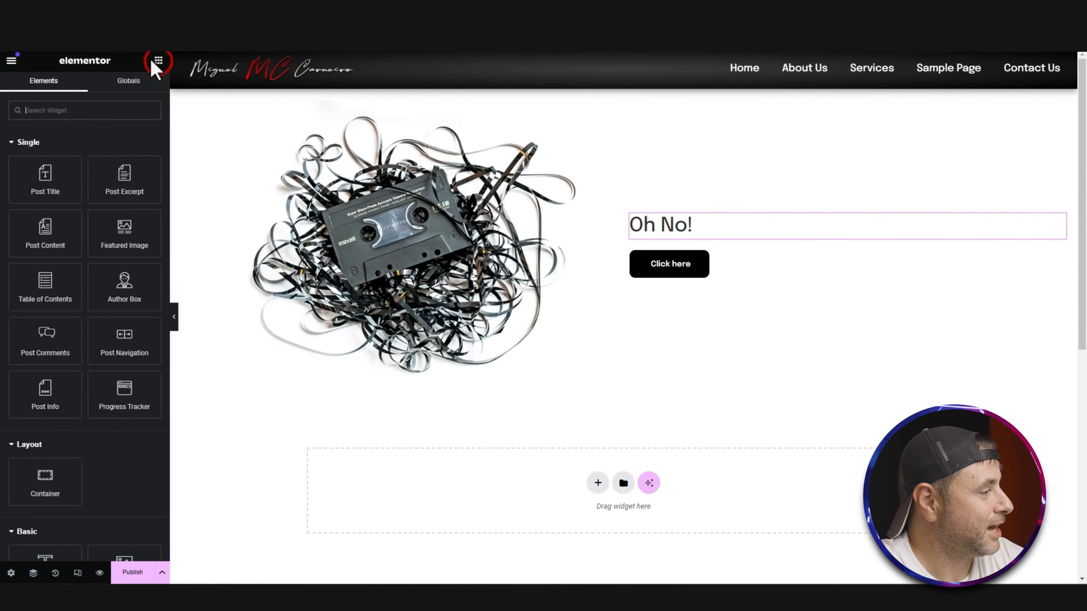
scroll(102, 277, down, 5)
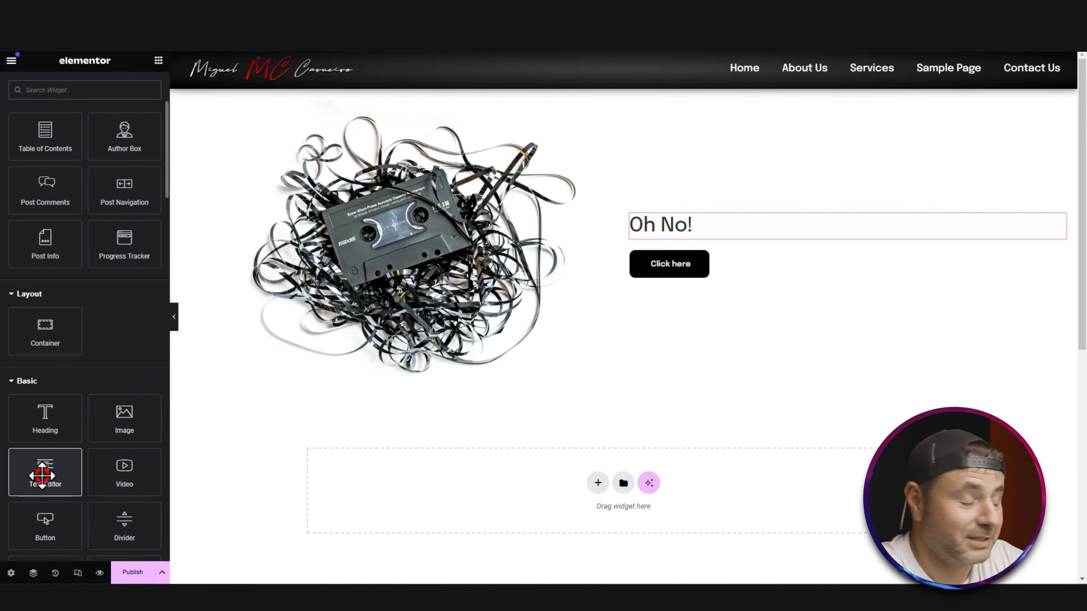
drag(44, 479, 699, 243)
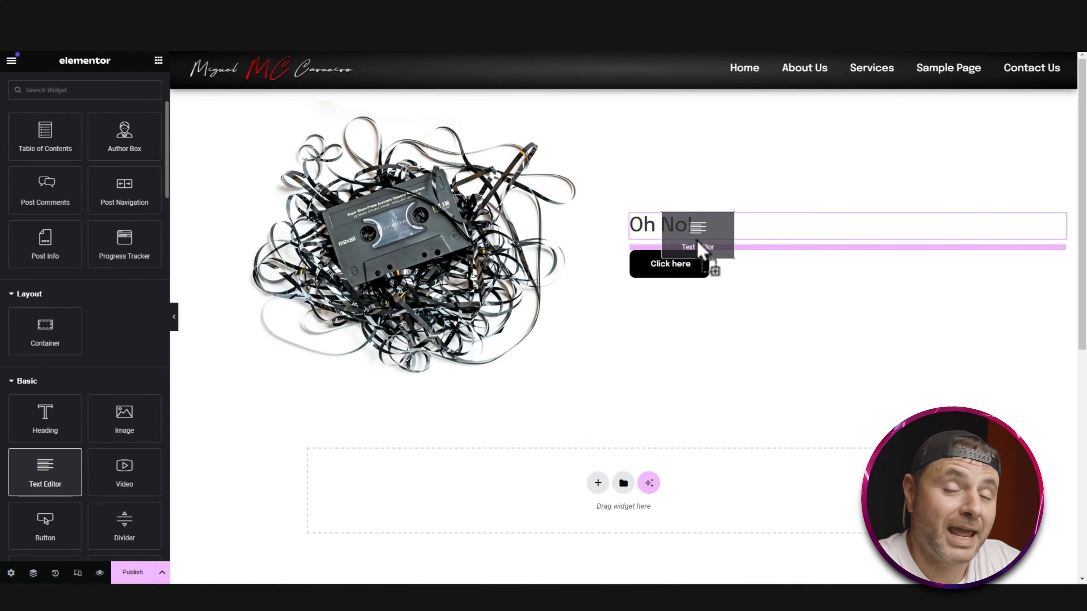
drag(698, 243, 699, 244)
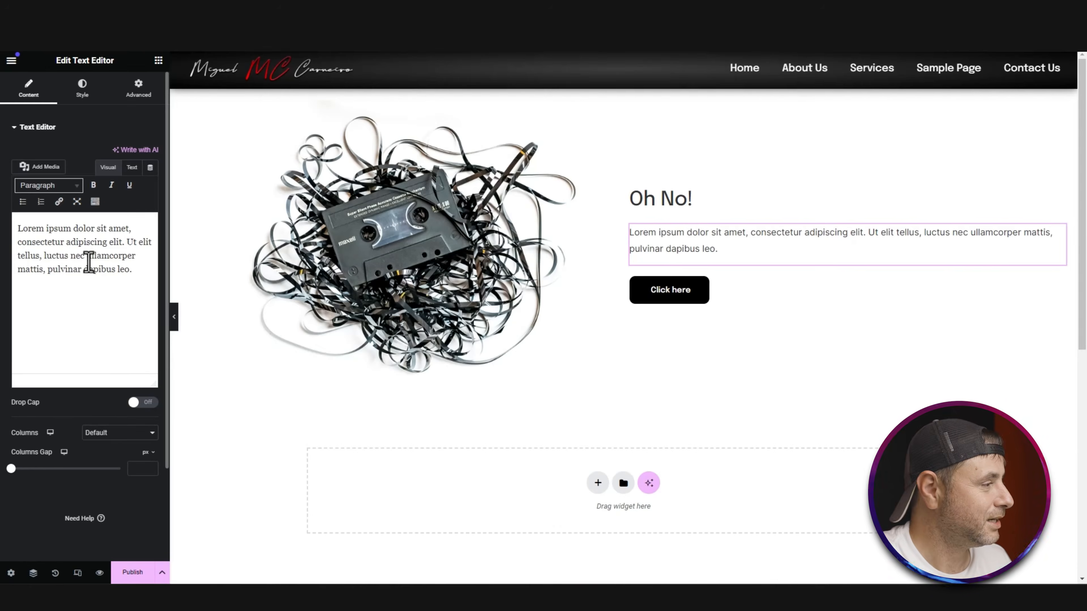
Step: Replace the placeholder paragraph under the heading with "This is not the page you were looking for."
key(ctrl+a)
text(This is not the page you were looking for.)
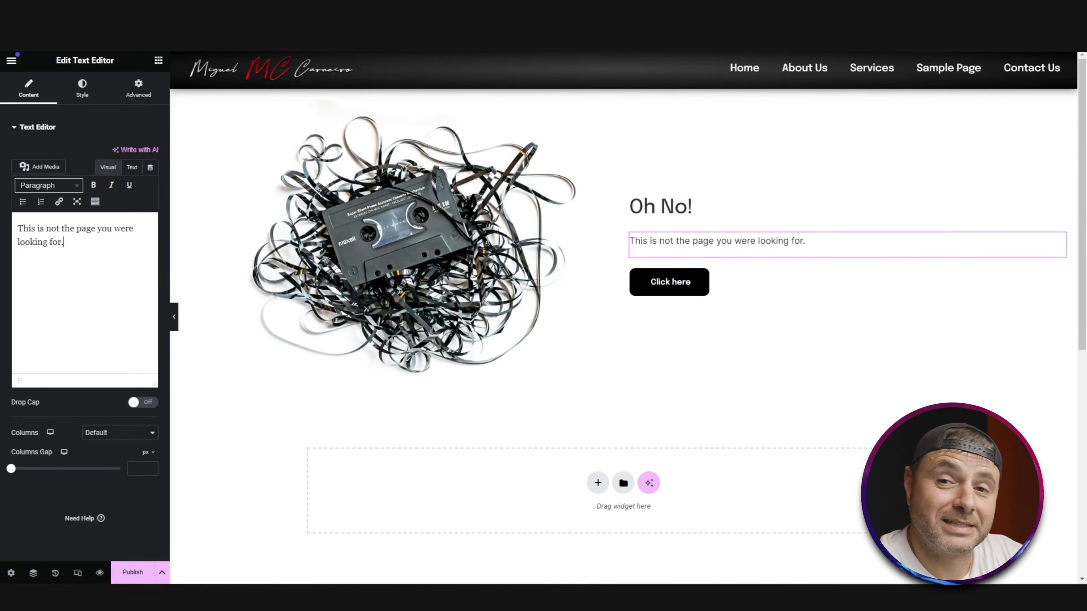
mouse_move(643, 594)
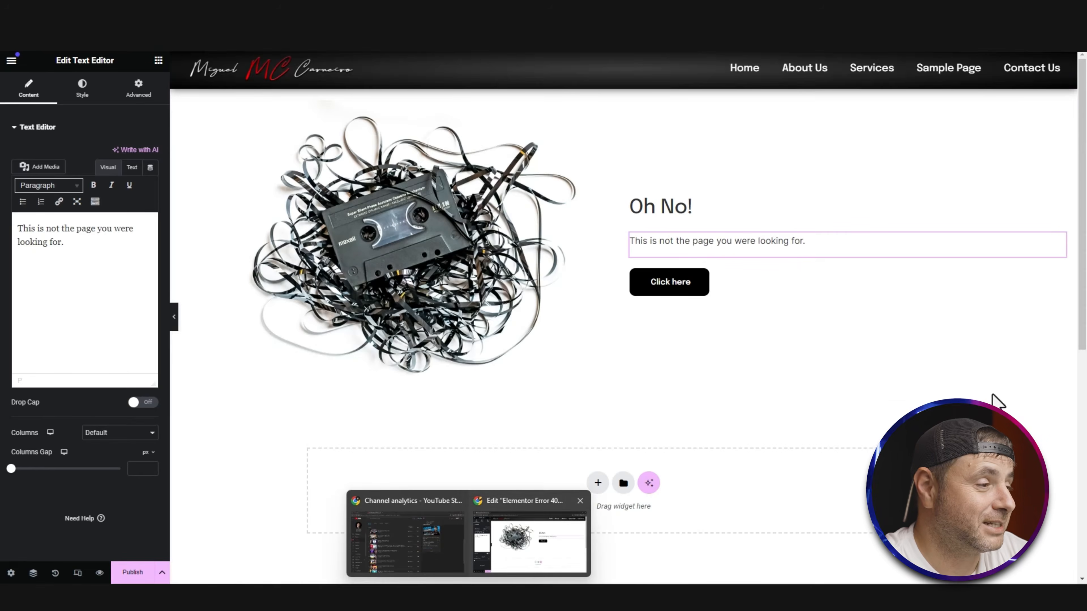
Step: Relabel the button "Go Home" and link it dynamically to the Site URL
click(733, 290)
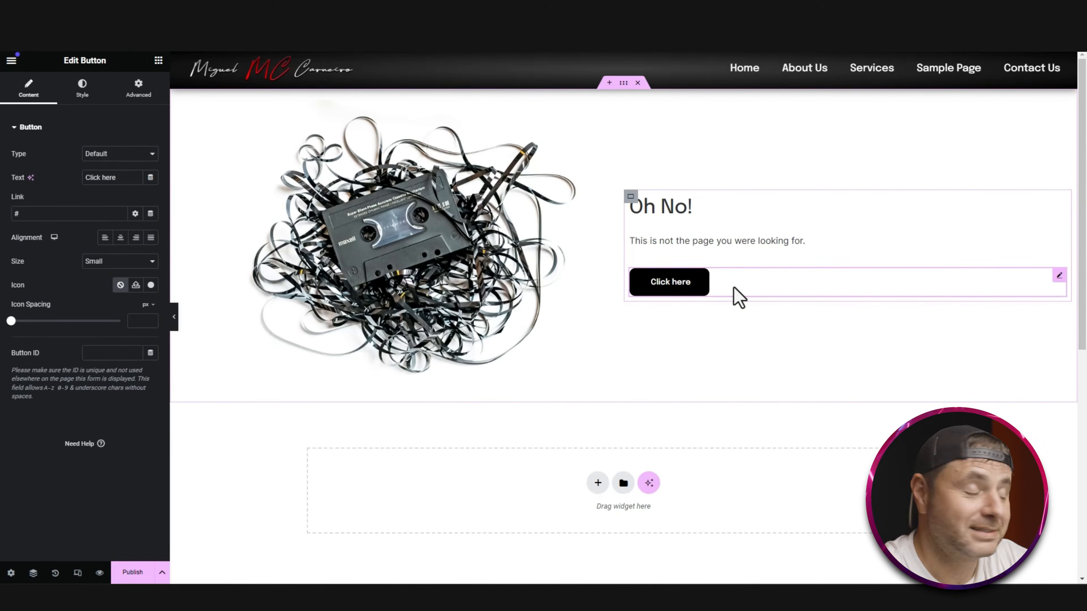
triple_click(134, 177)
text(Go Home)
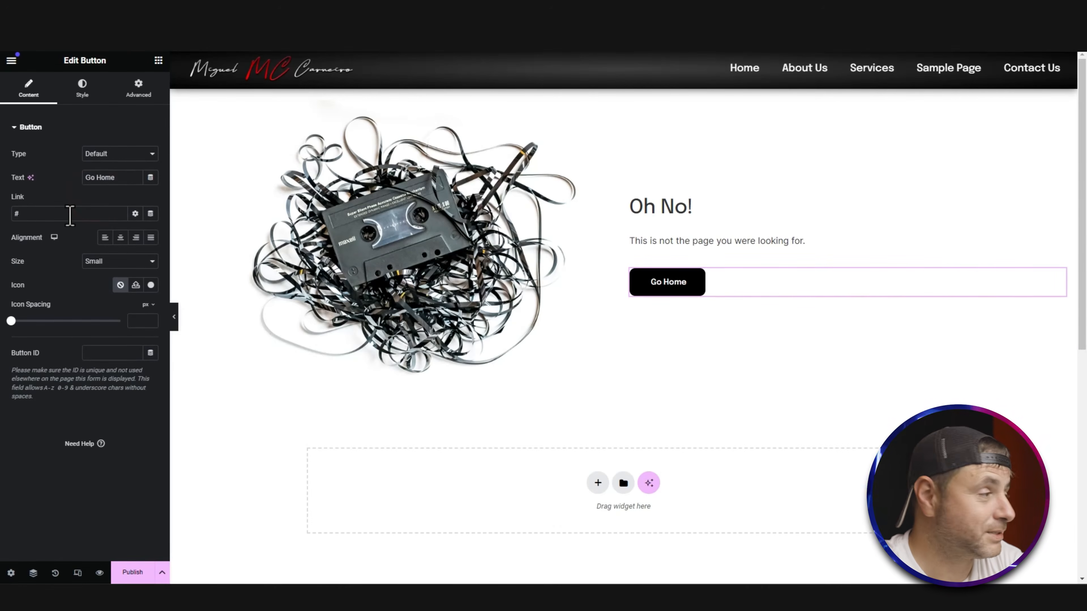
click(150, 214)
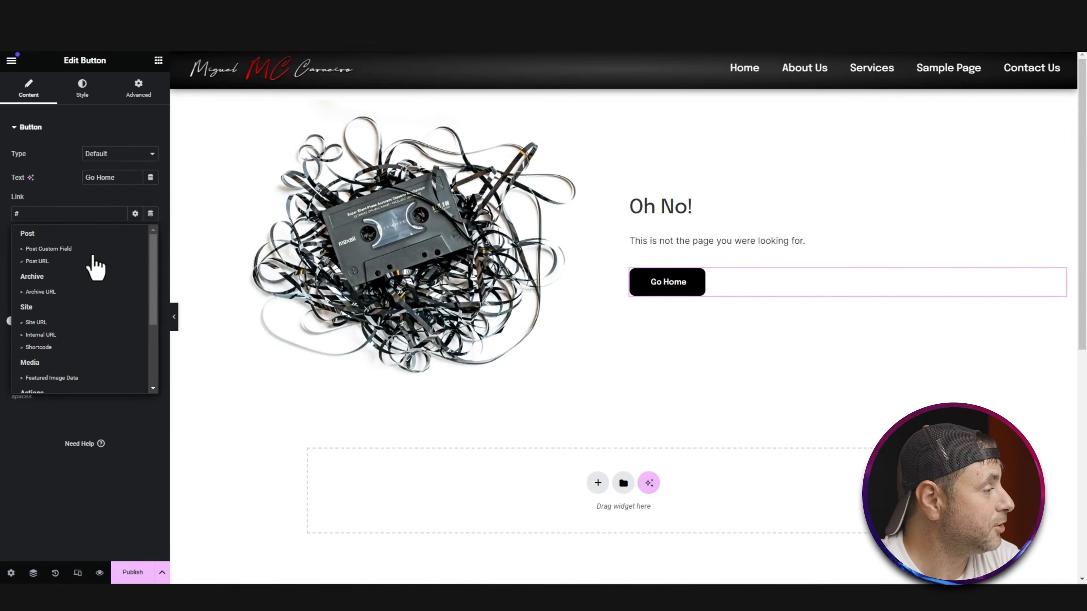
click(40, 323)
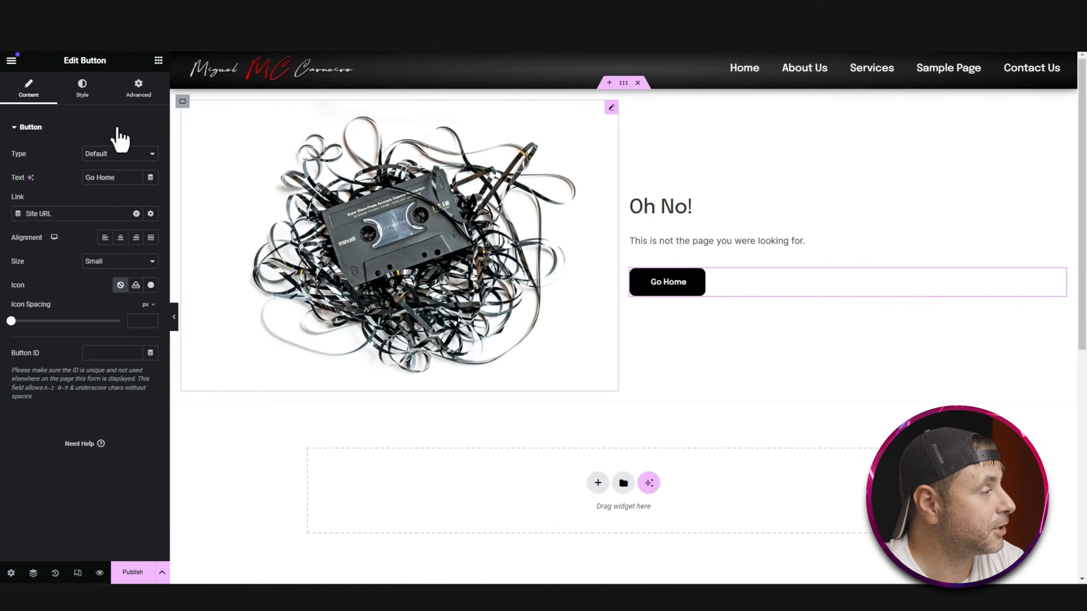
Step: Give the Go Home button a solid black border 3 px wide with a 10 px border radius
click(83, 90)
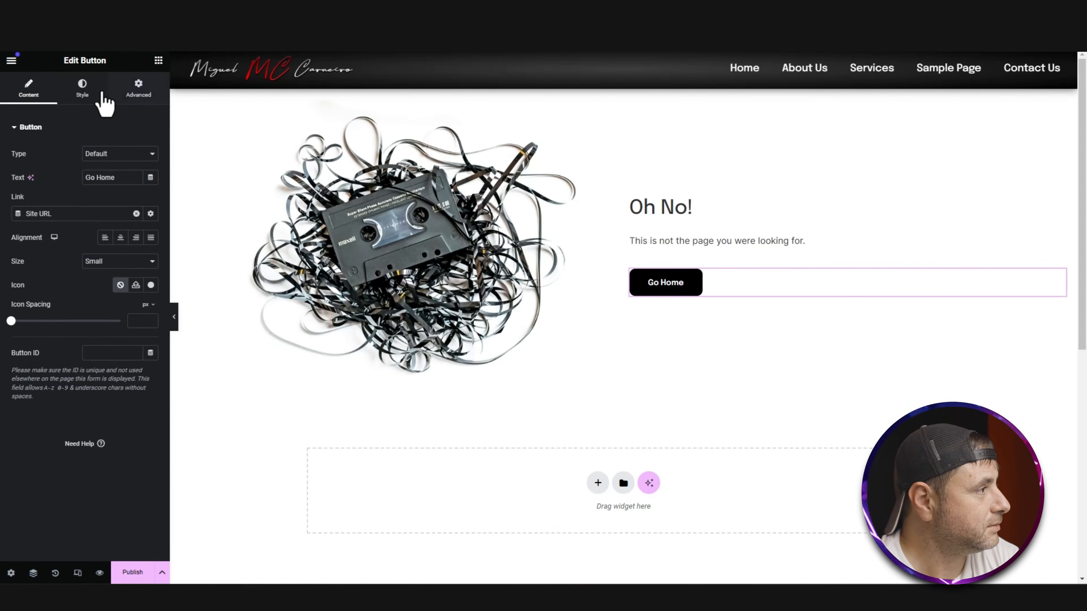
click(92, 99)
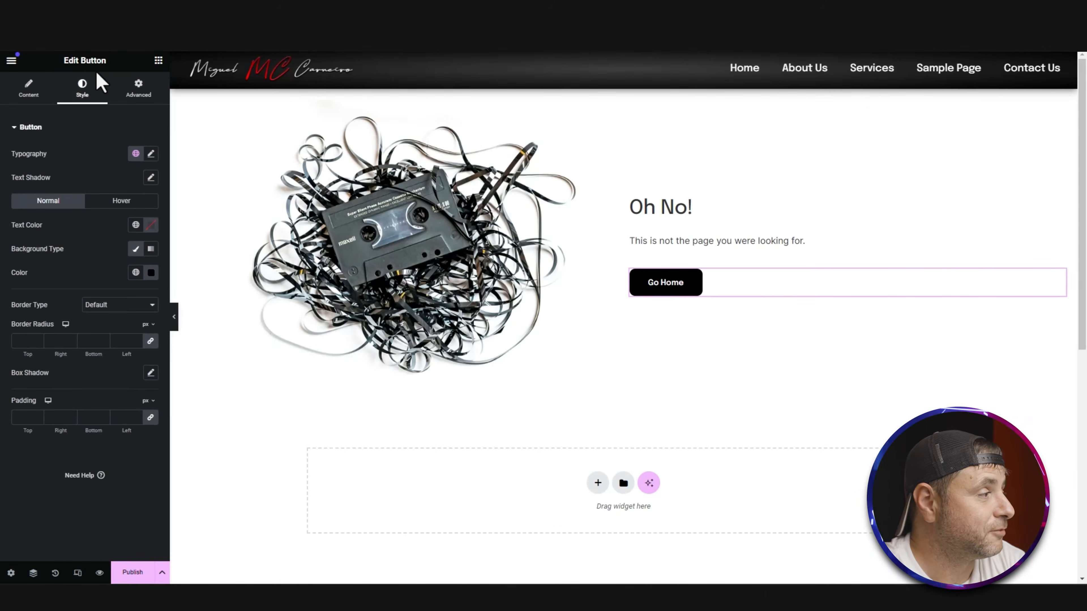
click(102, 305)
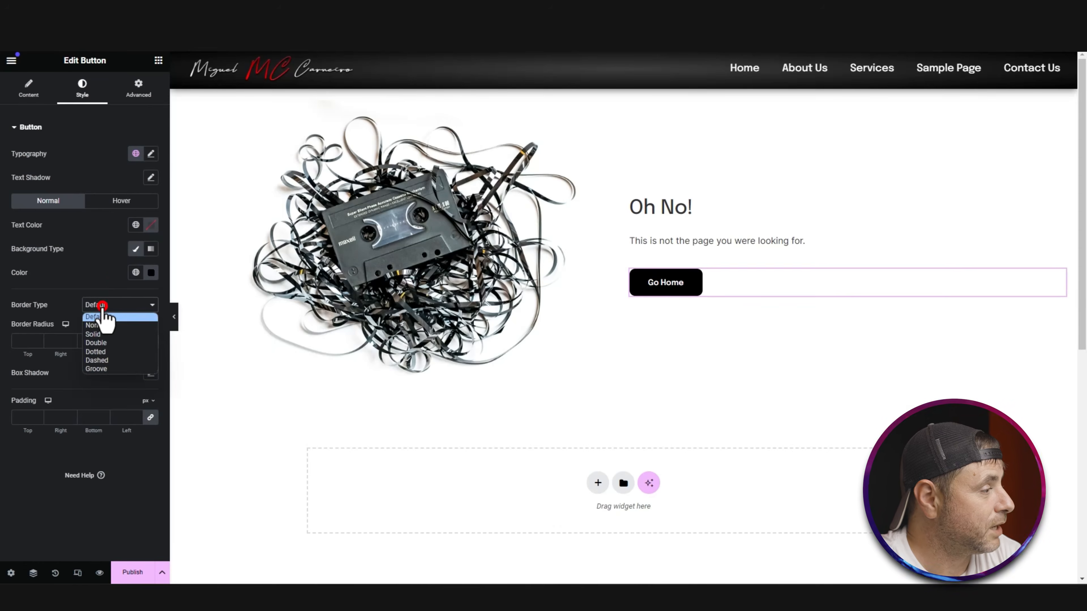
click(92, 334)
click(30, 340)
text(3)
click(150, 373)
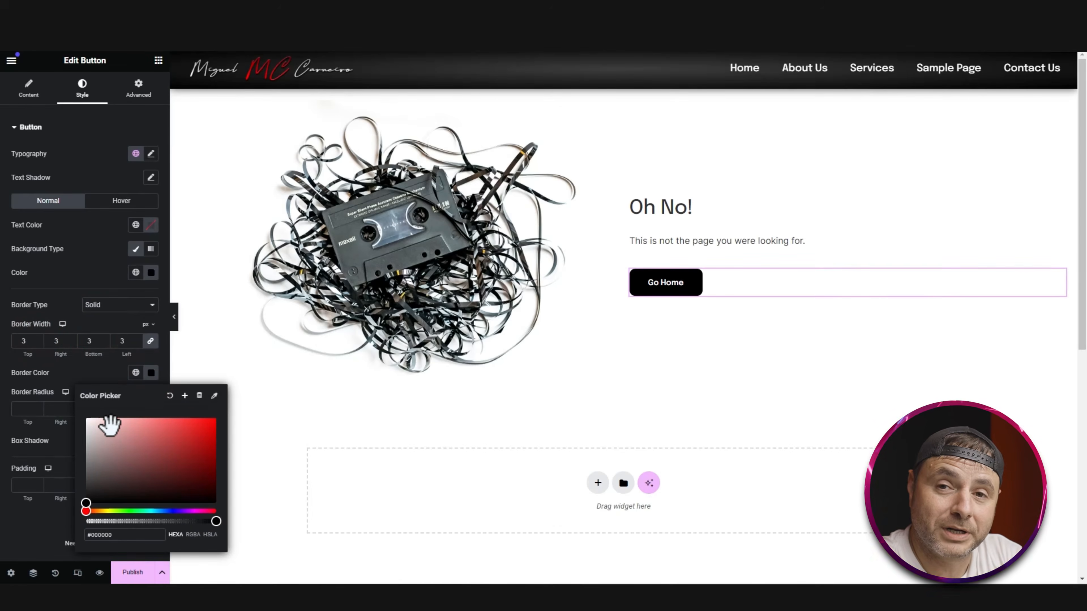
scroll(29, 389, down, 1)
click(28, 392)
text(10)
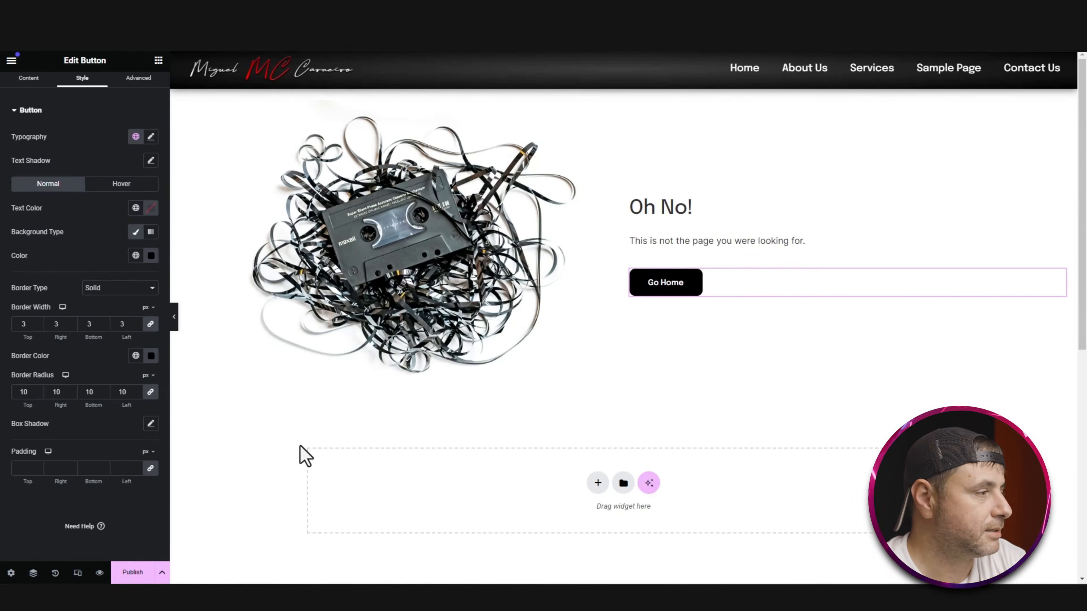
Step: Make the button's normal background fully transparent (#00000000) and its text black
click(151, 255)
drag(214, 404, 77, 418)
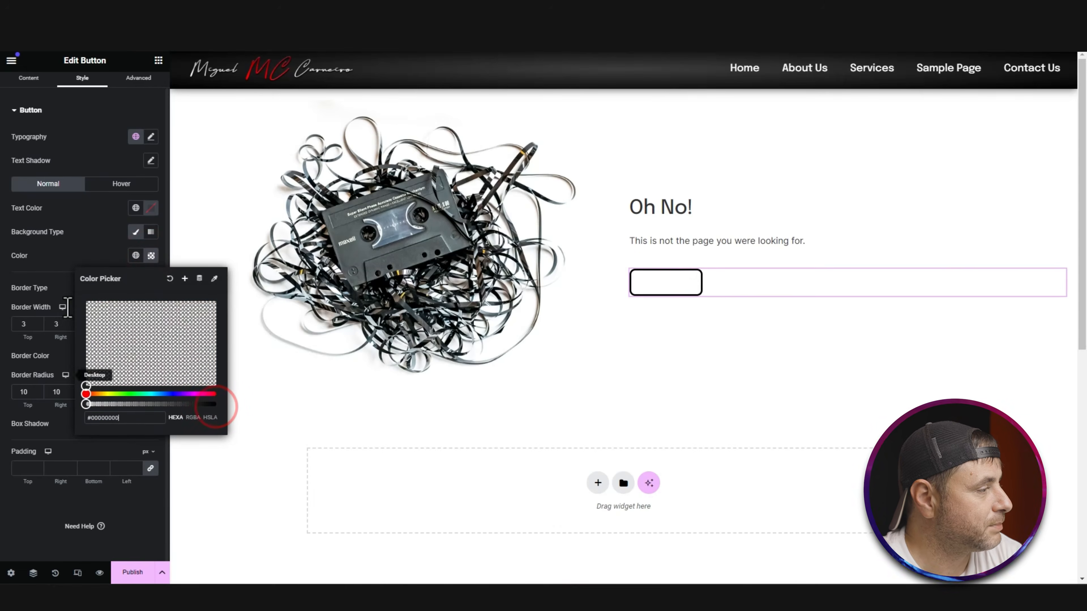
click(61, 256)
click(151, 209)
drag(138, 269, 82, 340)
click(61, 231)
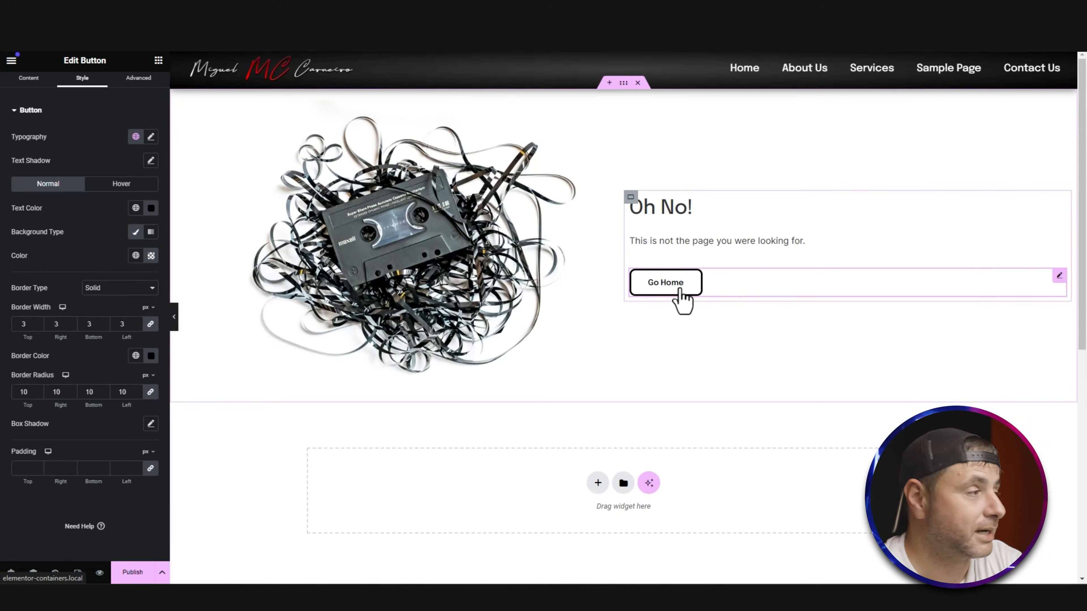
Step: Set the button's hover state to white text (#FFFFFF) on a black background
click(107, 182)
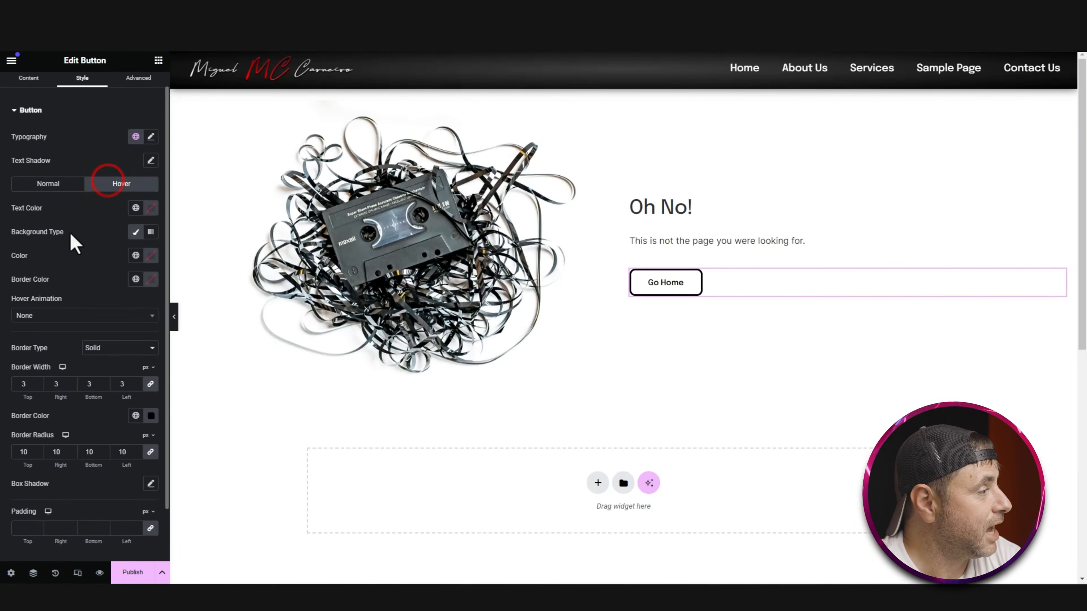
click(150, 208)
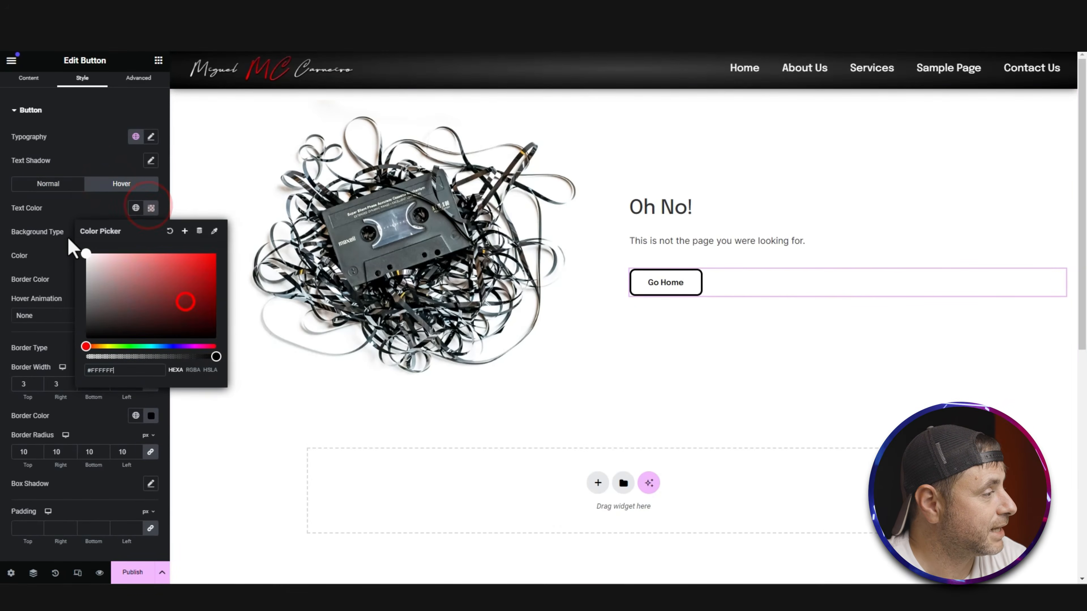
click(65, 222)
click(151, 256)
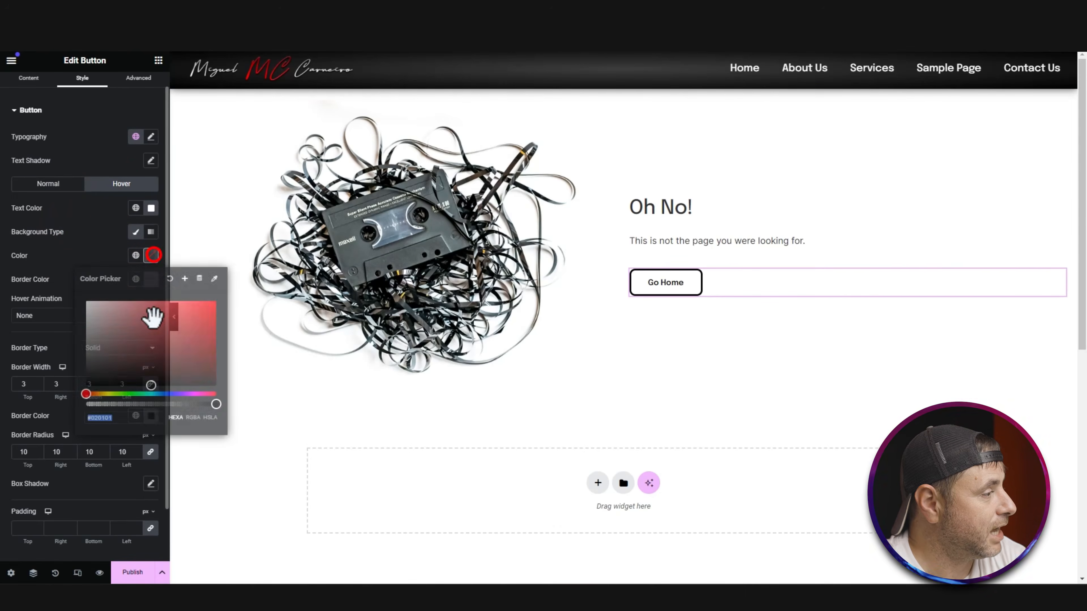
click(55, 265)
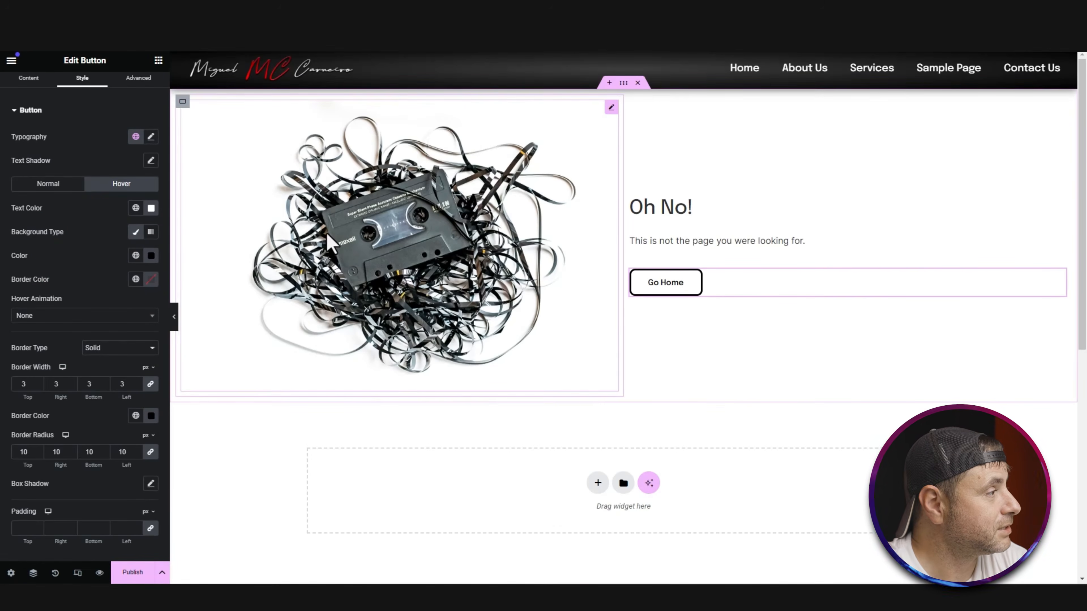
Step: Set the button's typography to 18 px size and uppercase transform
click(150, 136)
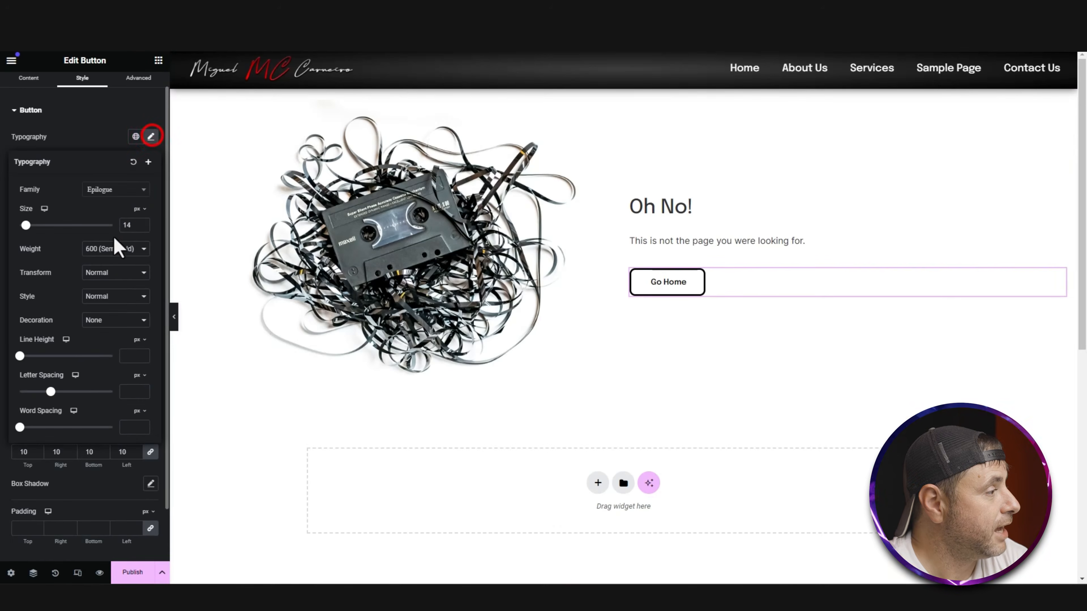
double_click(126, 226)
text(18)
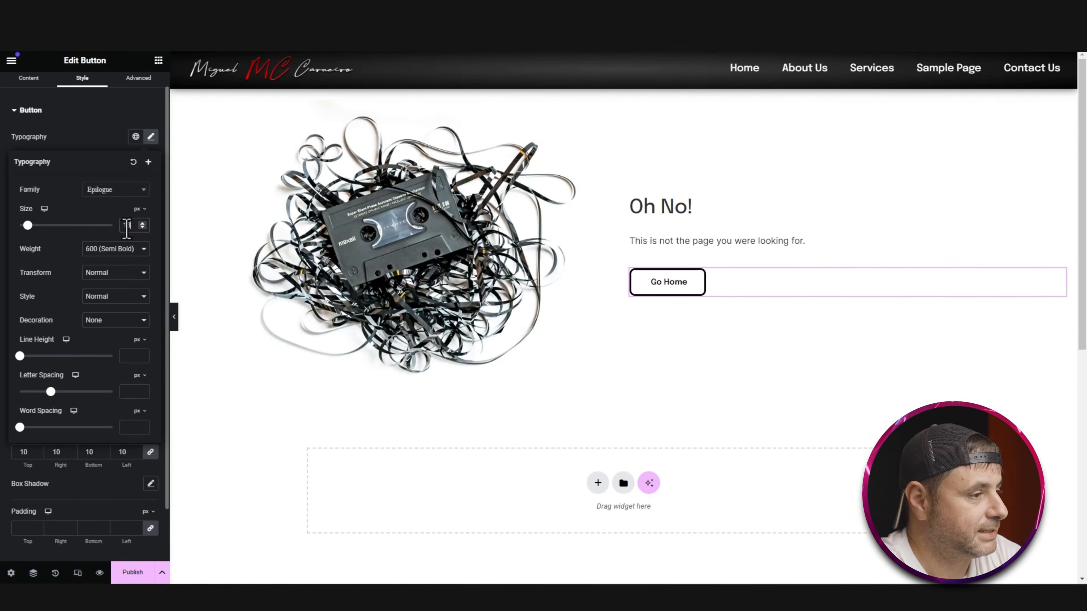
click(90, 272)
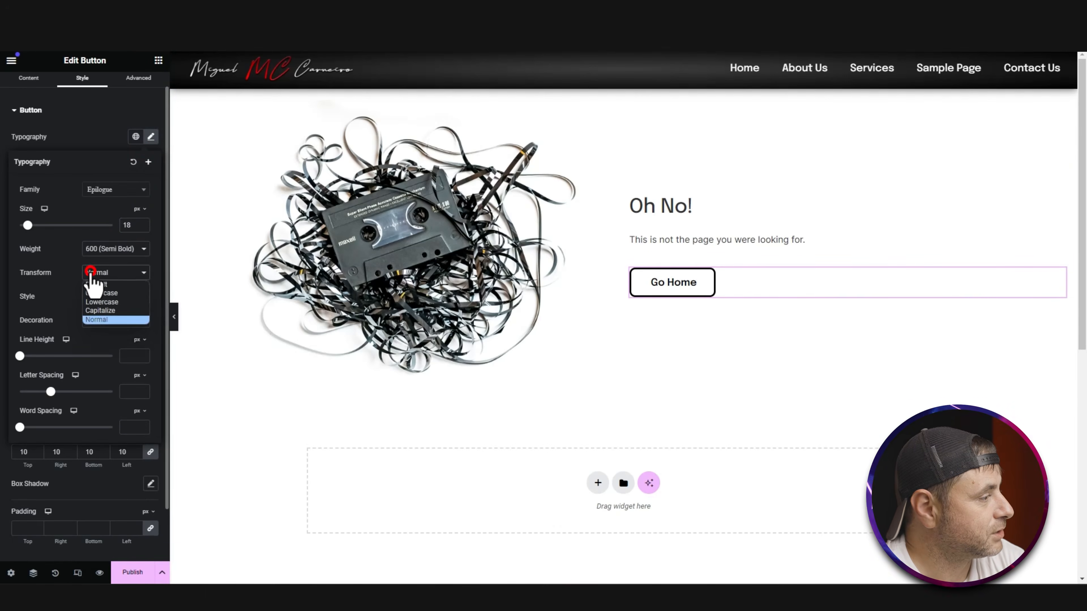
click(100, 293)
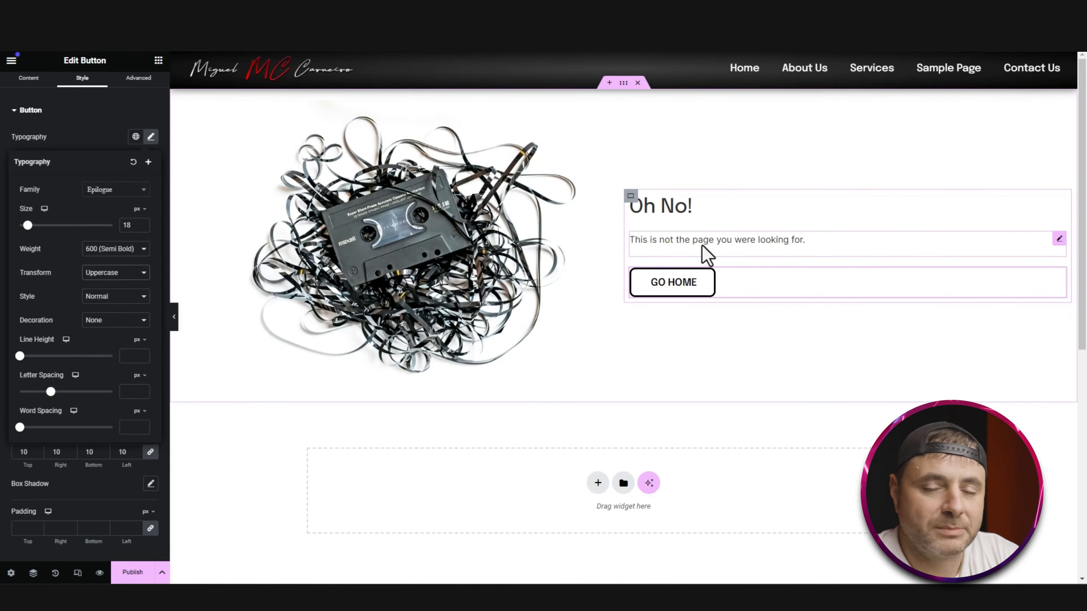
Step: Change the "Oh No!" heading's text color to black
click(714, 210)
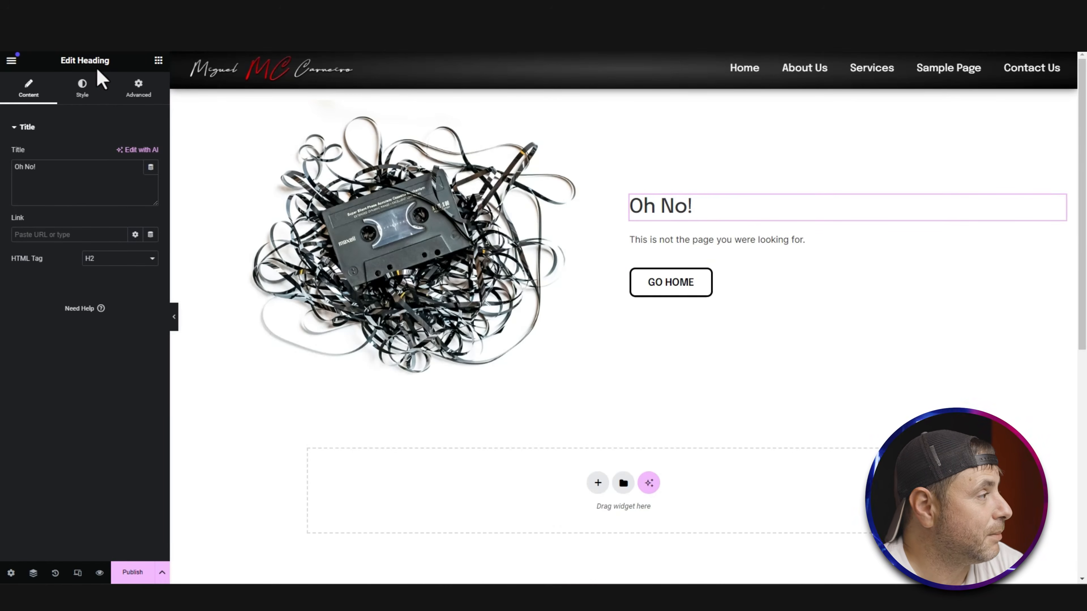
click(83, 90)
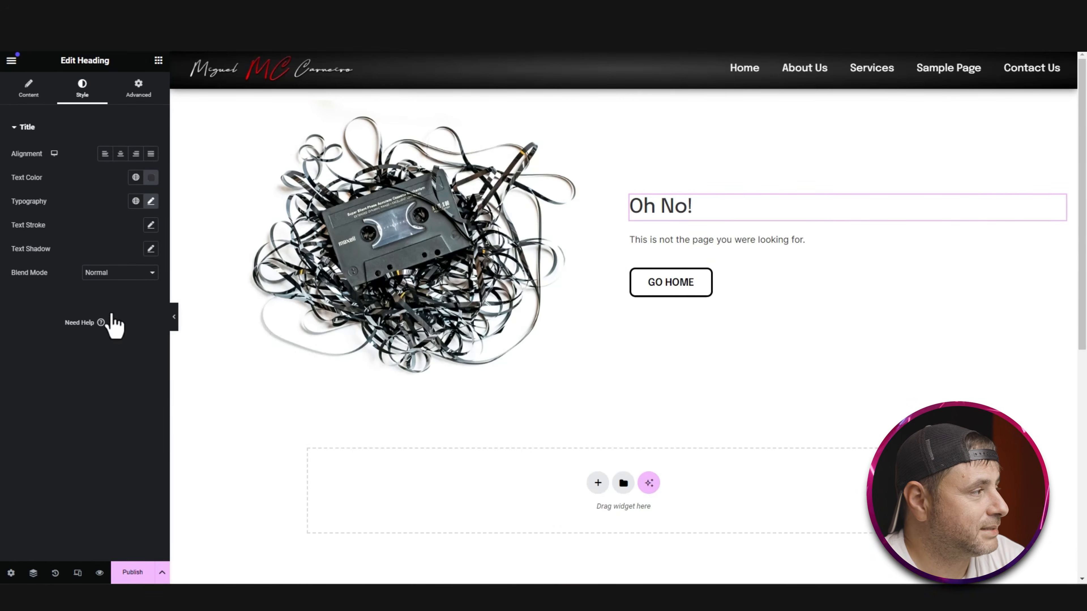
click(153, 179)
drag(150, 253, 49, 317)
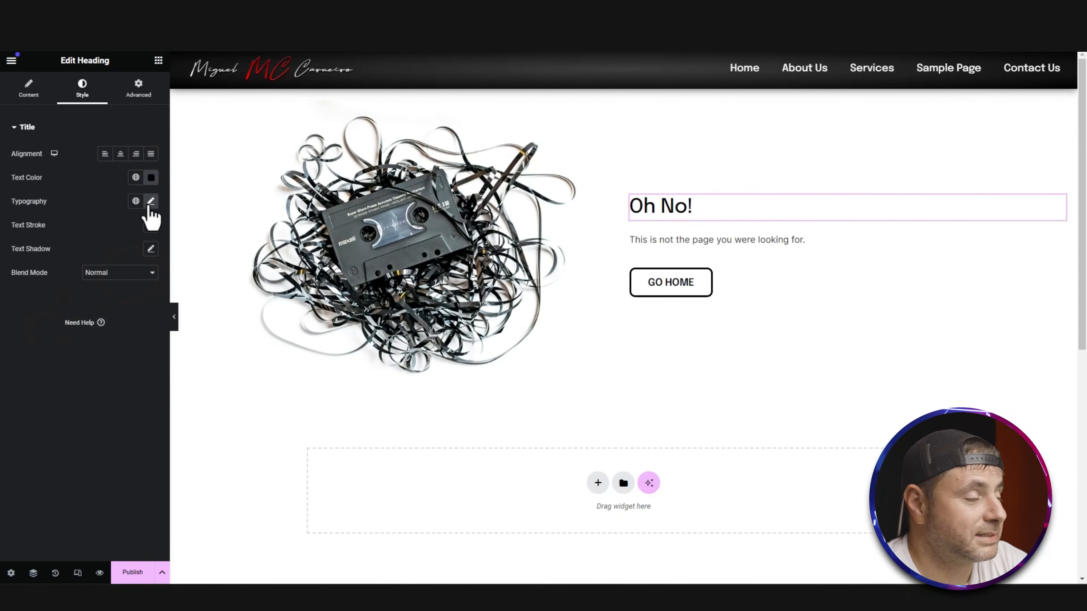
Step: Set the heading's typography to 50 px, uppercase, with 600 (Semi Bold) weight
click(150, 203)
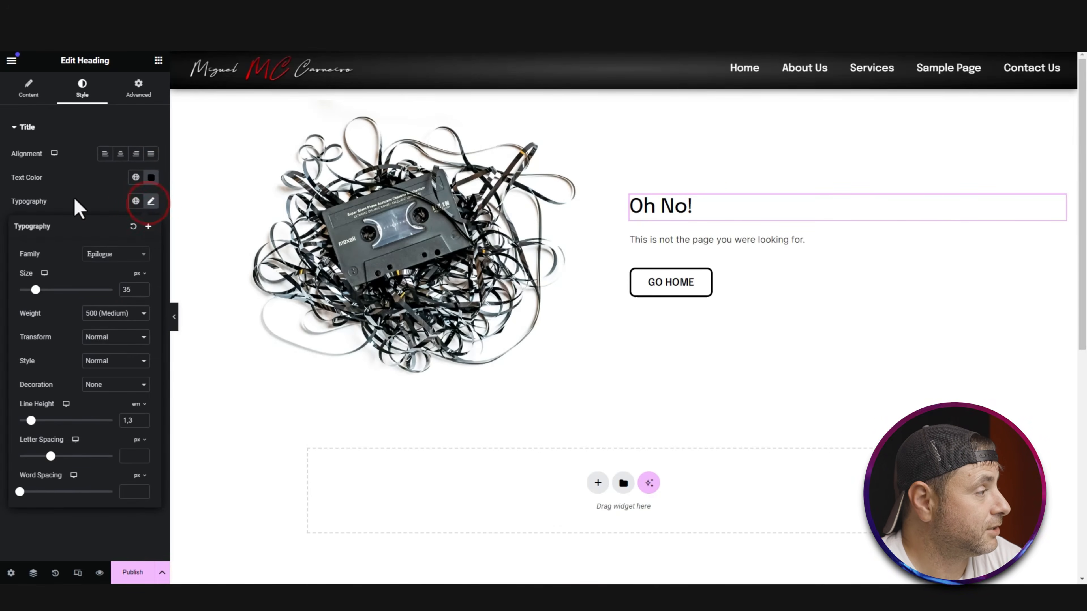
double_click(128, 290)
text(50)
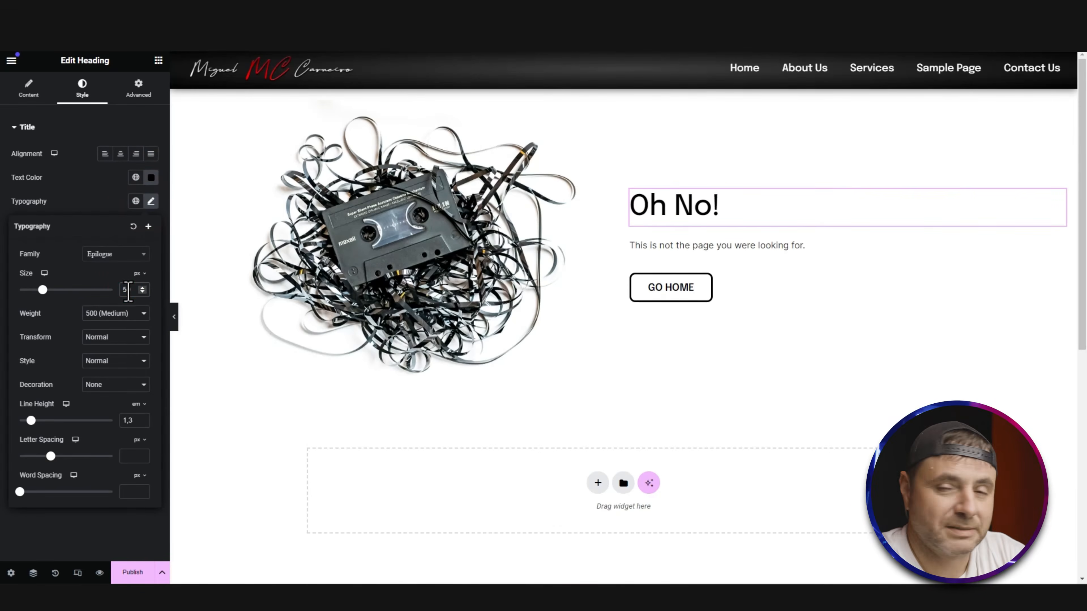
click(88, 340)
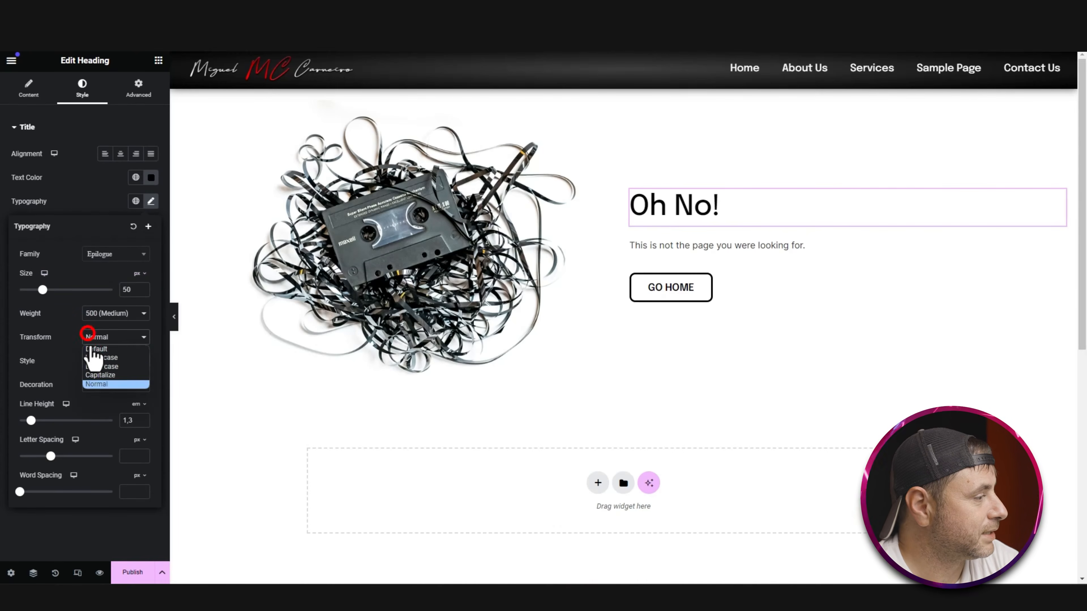
click(99, 359)
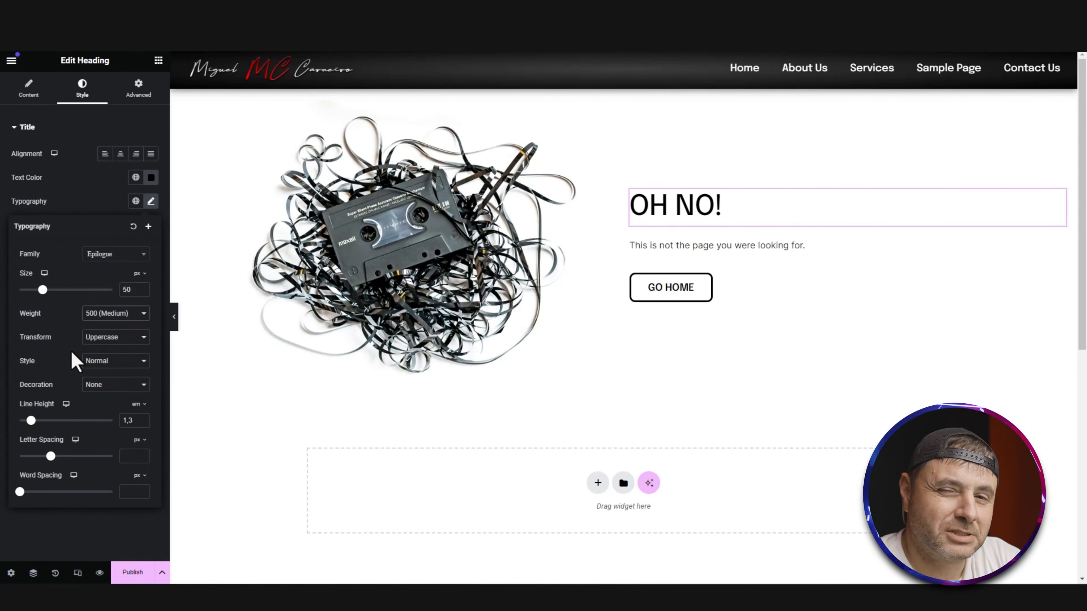
click(102, 309)
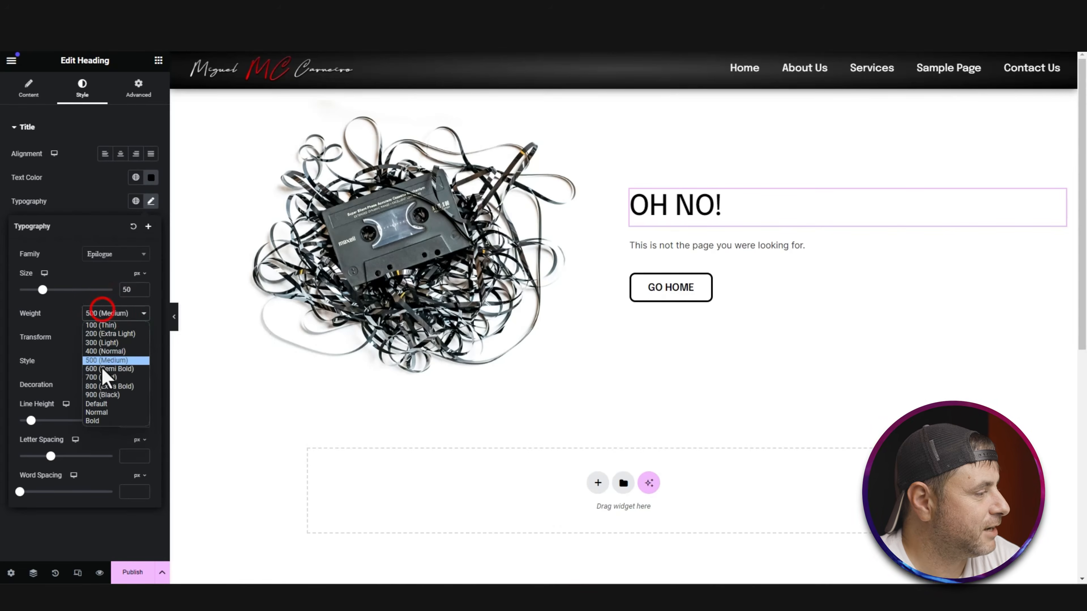
click(104, 369)
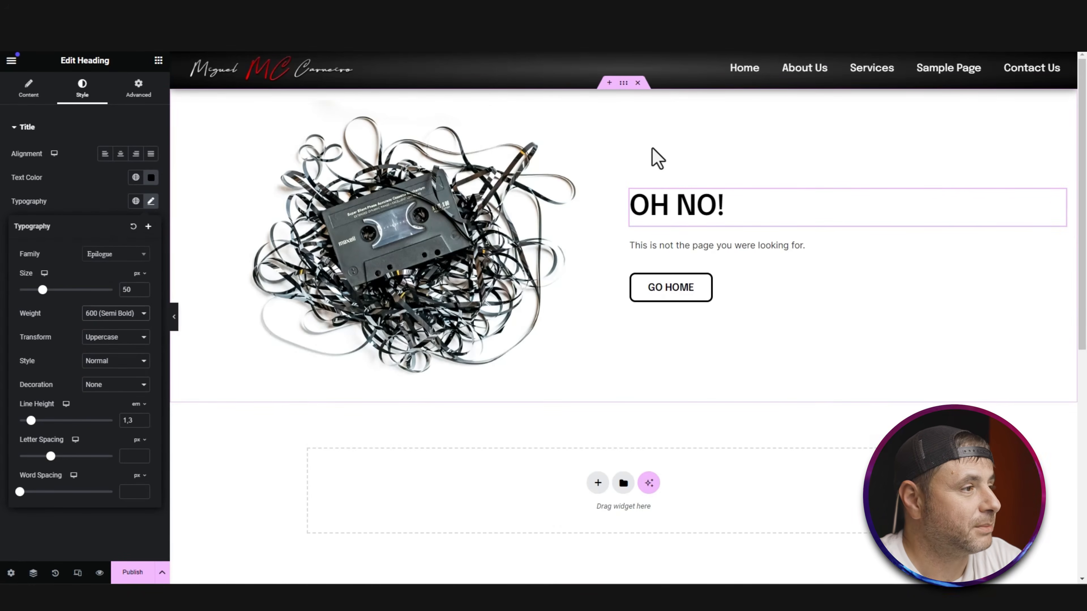
Step: Set the minimum height of the outer container holding both columns to 100 vh
click(624, 86)
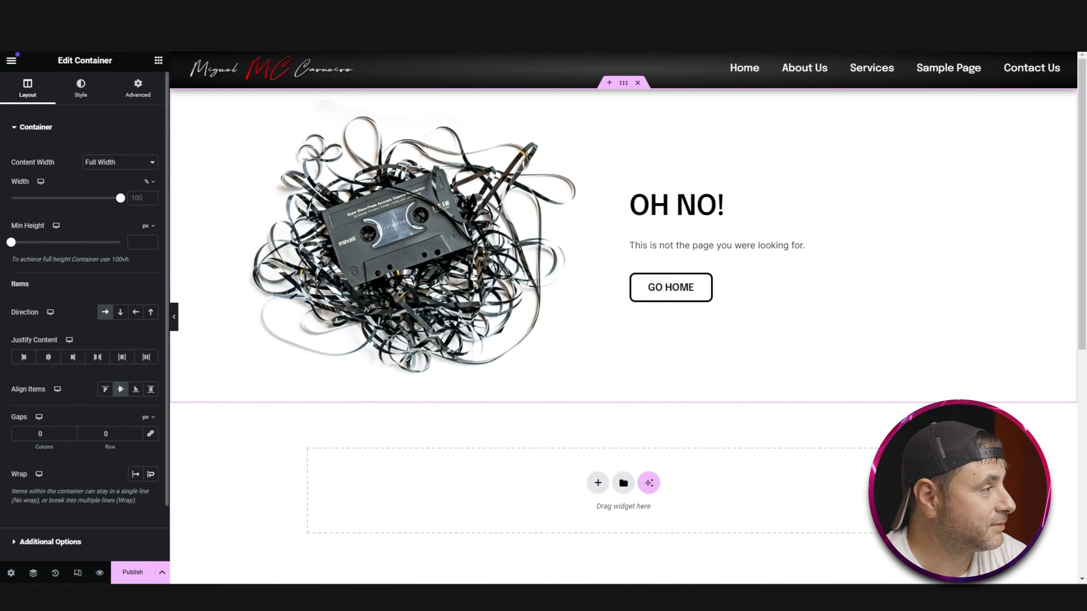
click(83, 285)
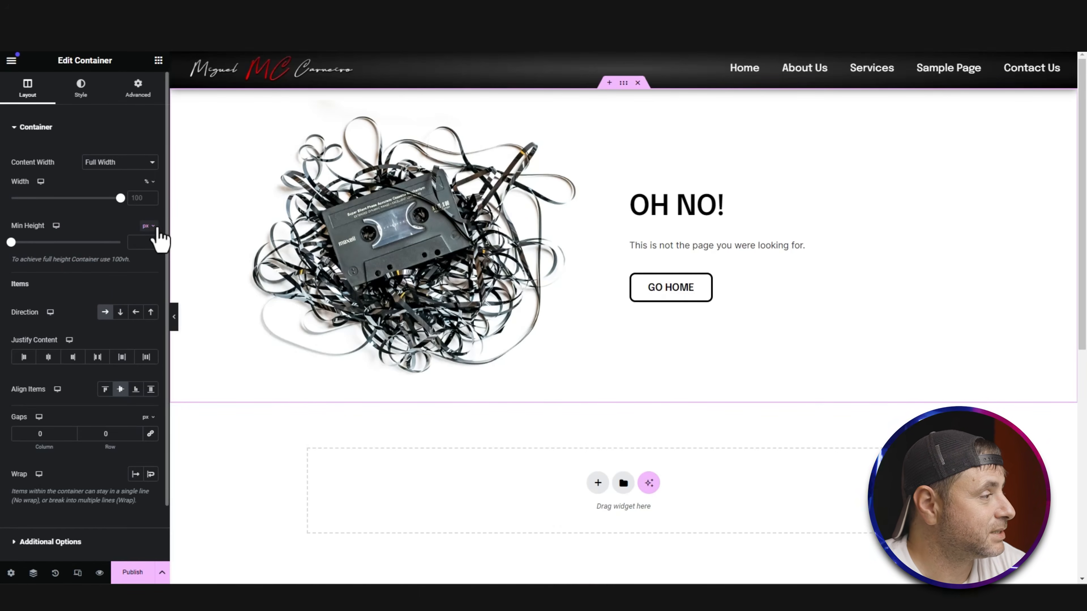
click(144, 226)
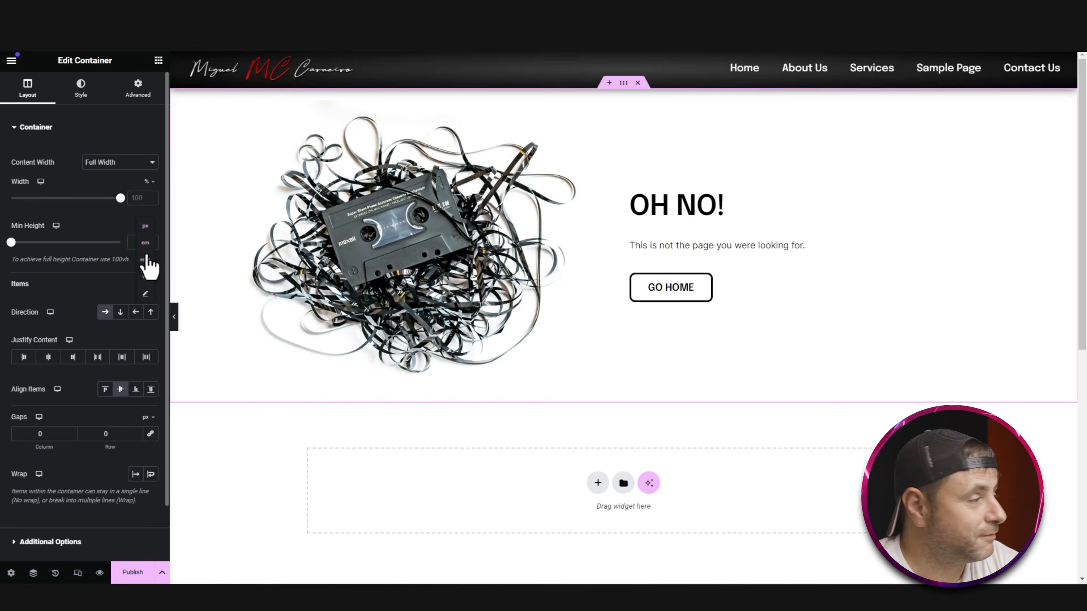
click(145, 276)
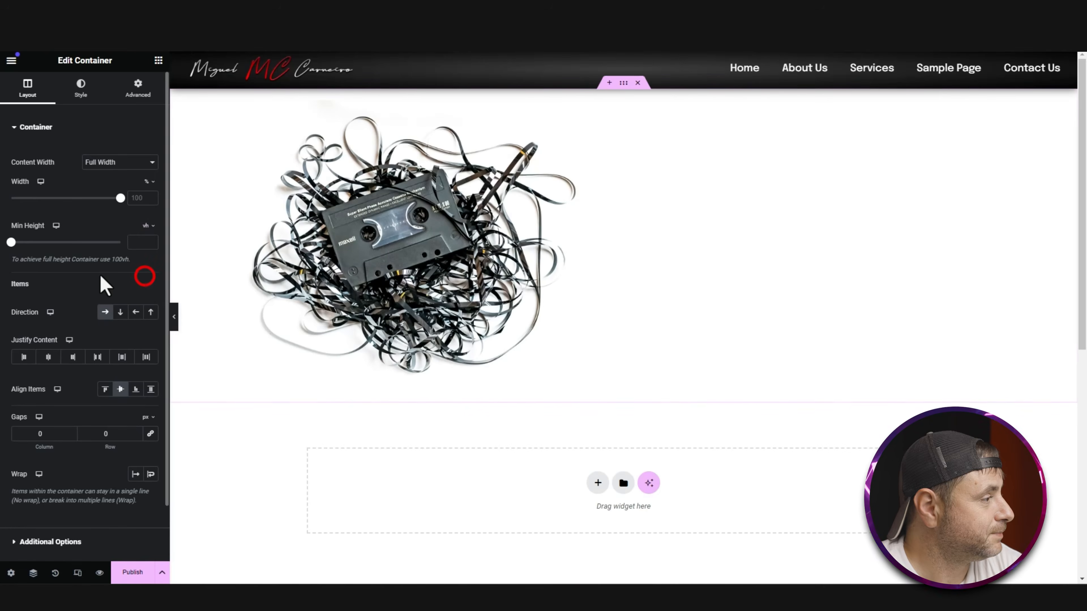
click(132, 242)
text(100)
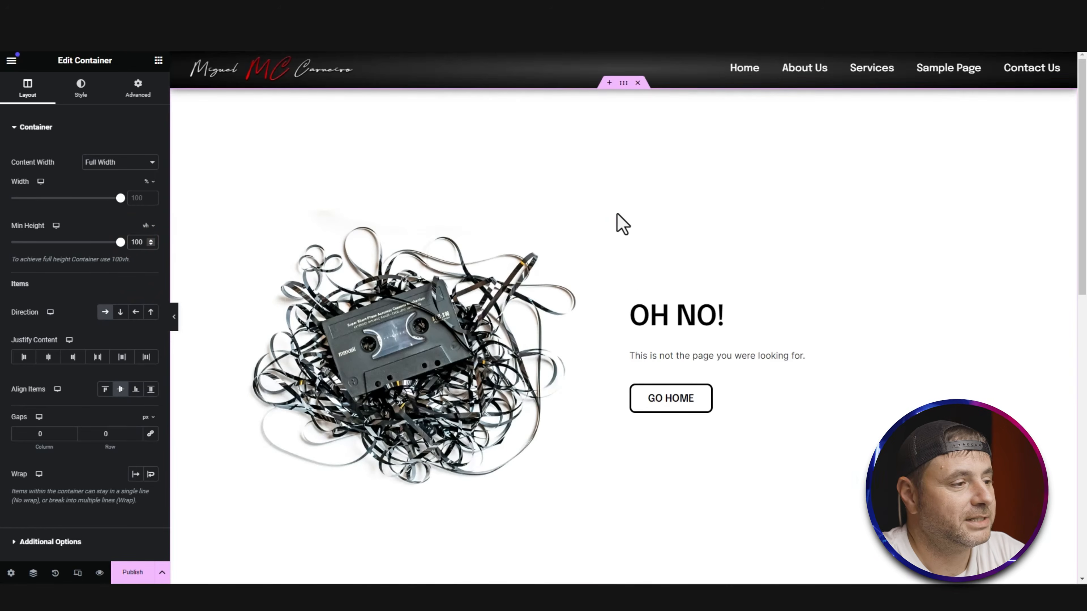
Step: Publish the template with its display condition set to include the 404 Page, saving the publish settings
scroll(920, 223, down, 3)
scroll(918, 257, up, 3)
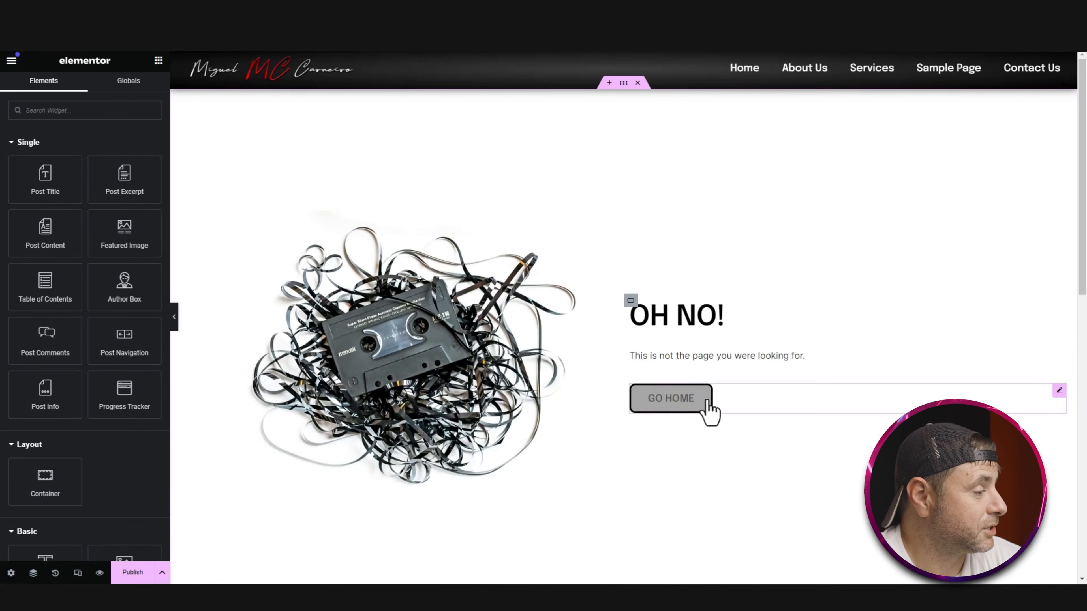
click(131, 575)
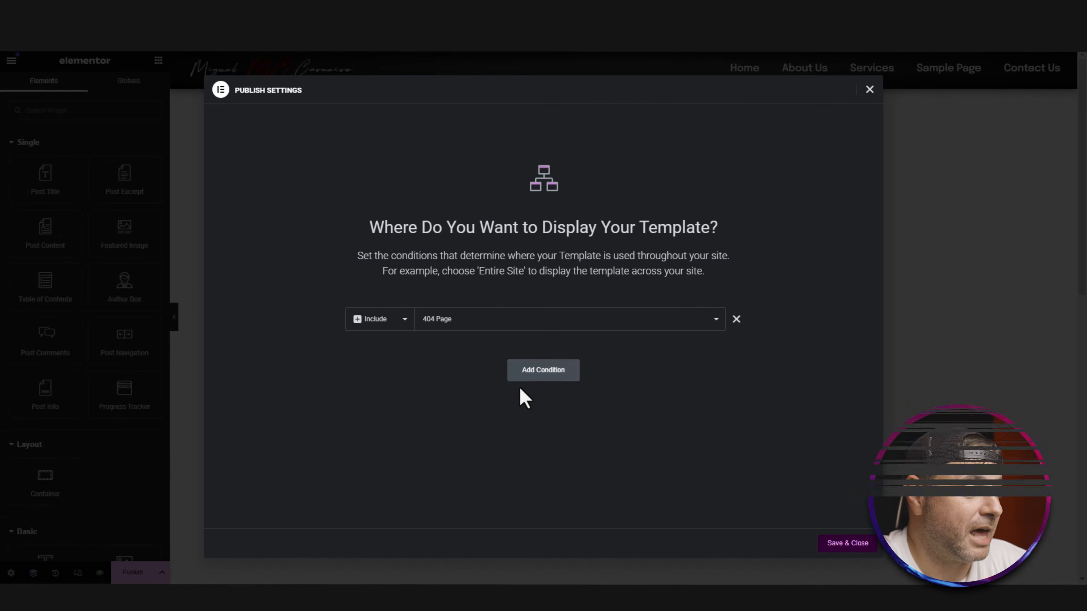
click(842, 547)
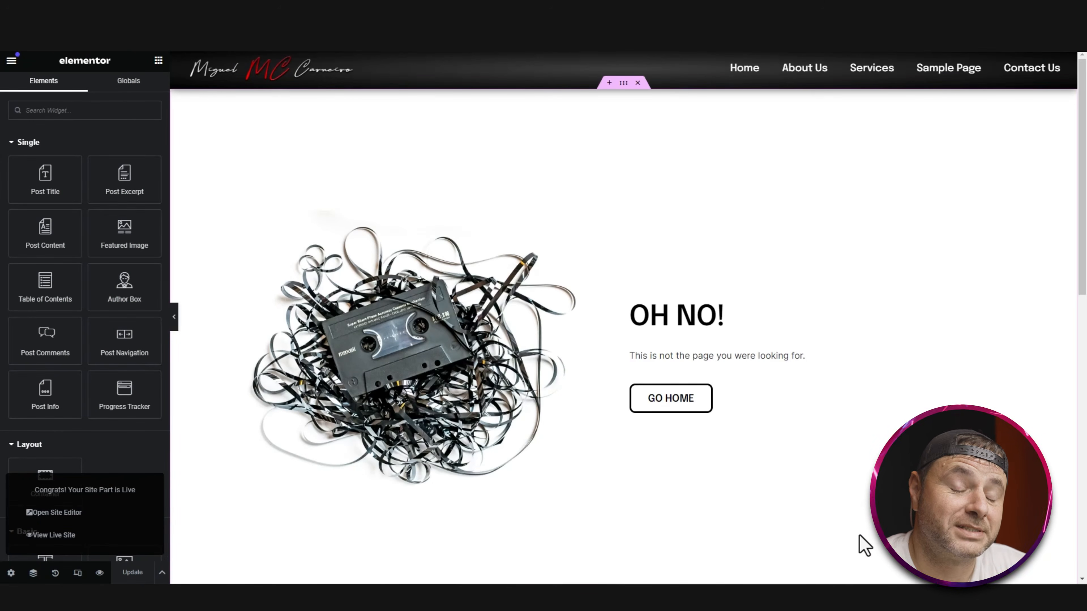
Step: View the live site and load the nonexistent address elementor-containers.local/ohadopifhopasdihfopiasdf to test the 404 page
click(62, 535)
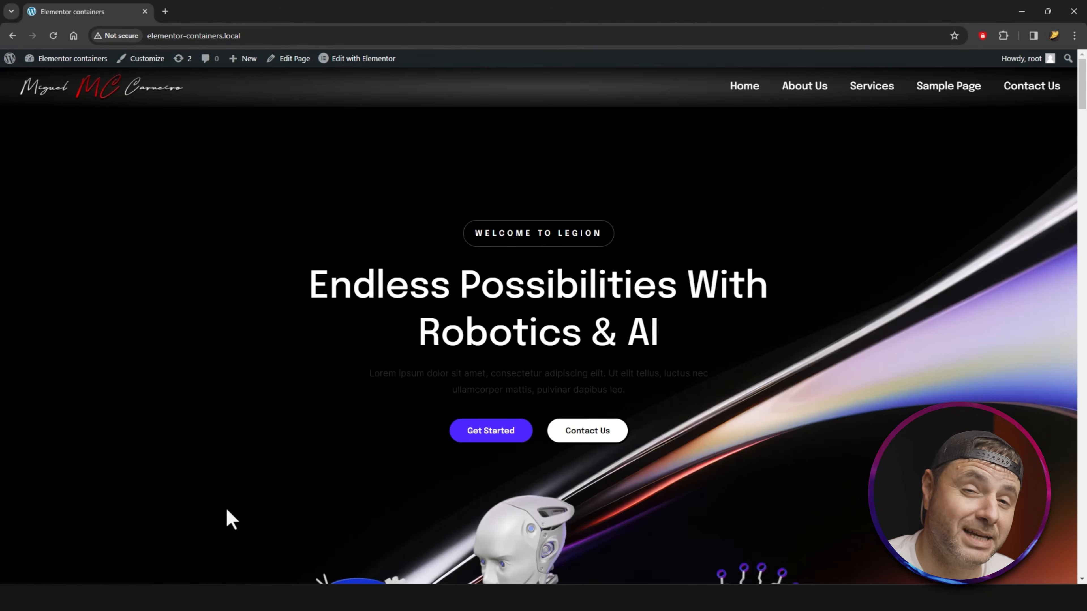
click(262, 38)
key(Right)
text(/)
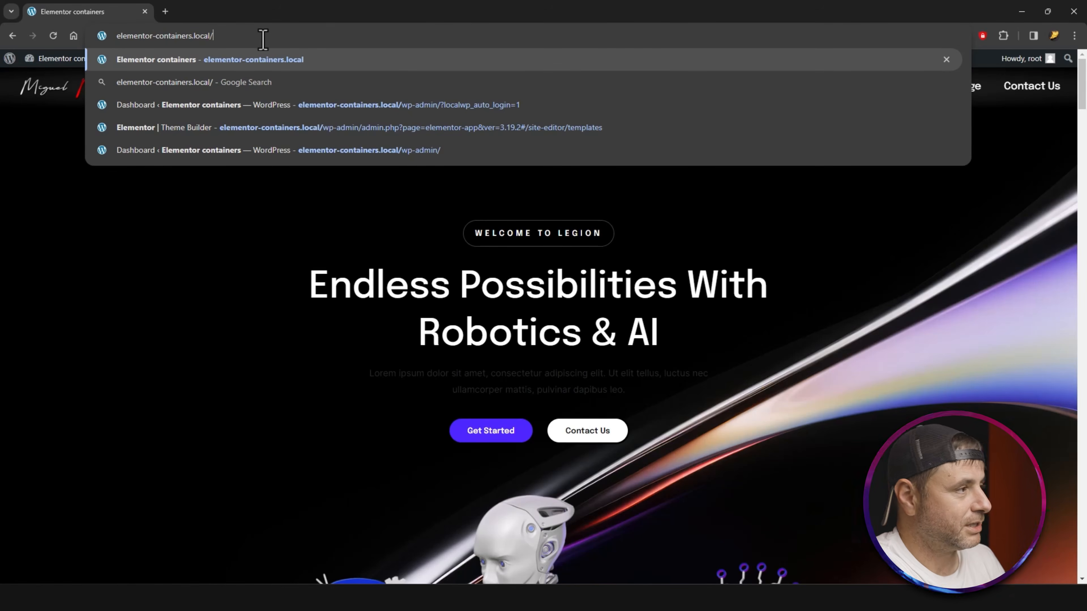
text(ohadopifhopasdihfopiasdf)
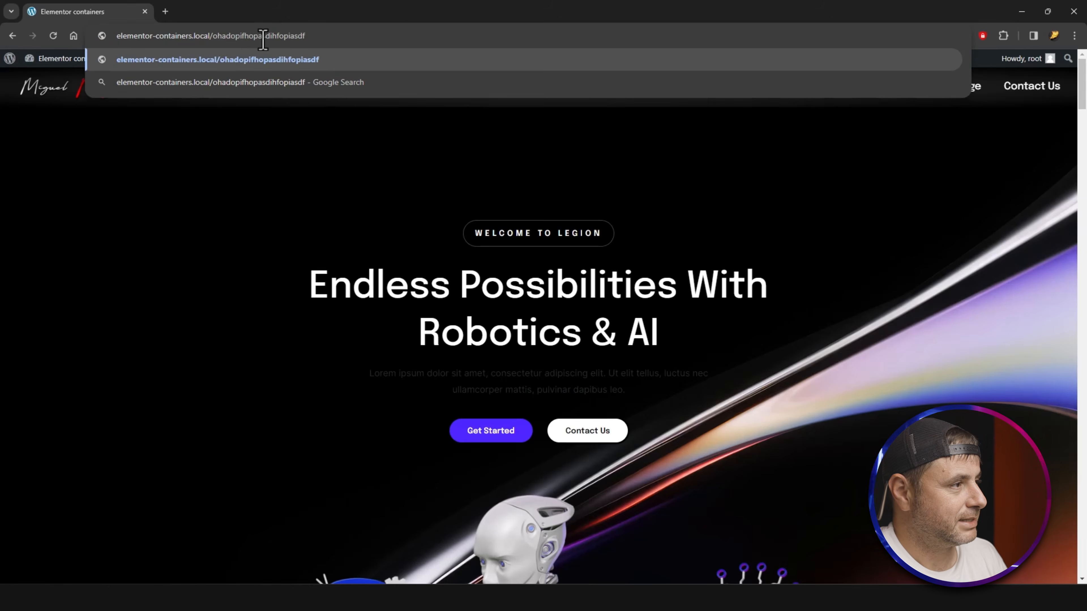
key(Return)
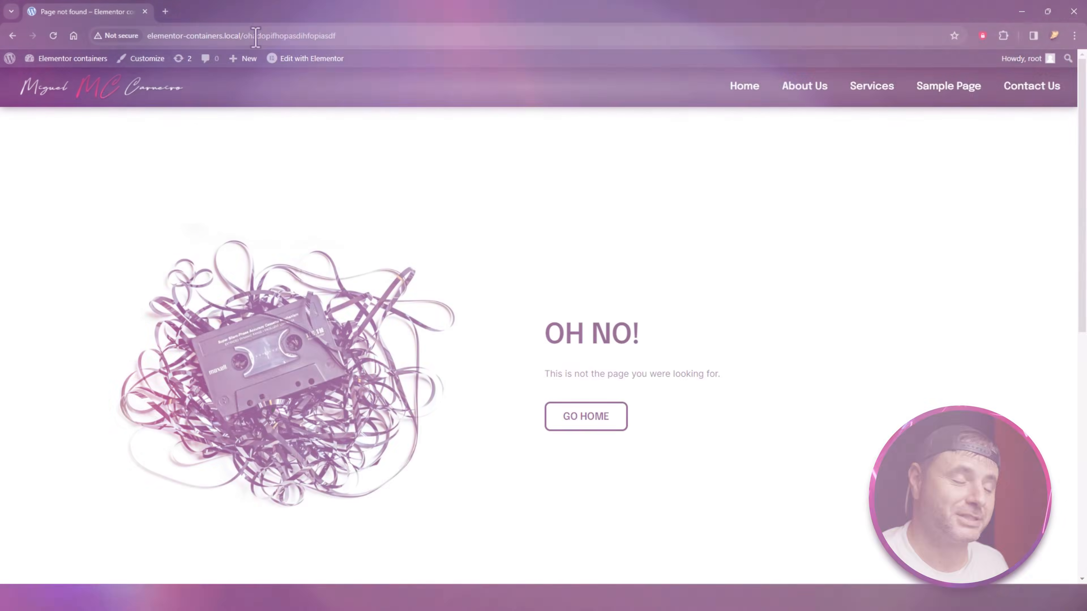